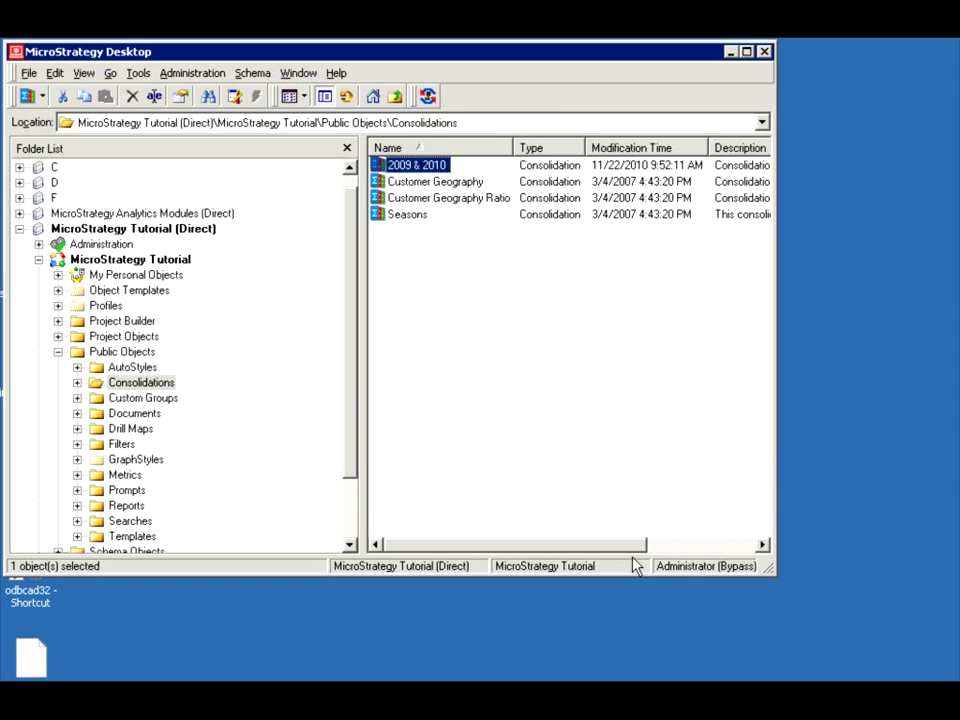
# Select the Seasons consolidation in the Consolidations folder.
pyautogui.click(410, 218)
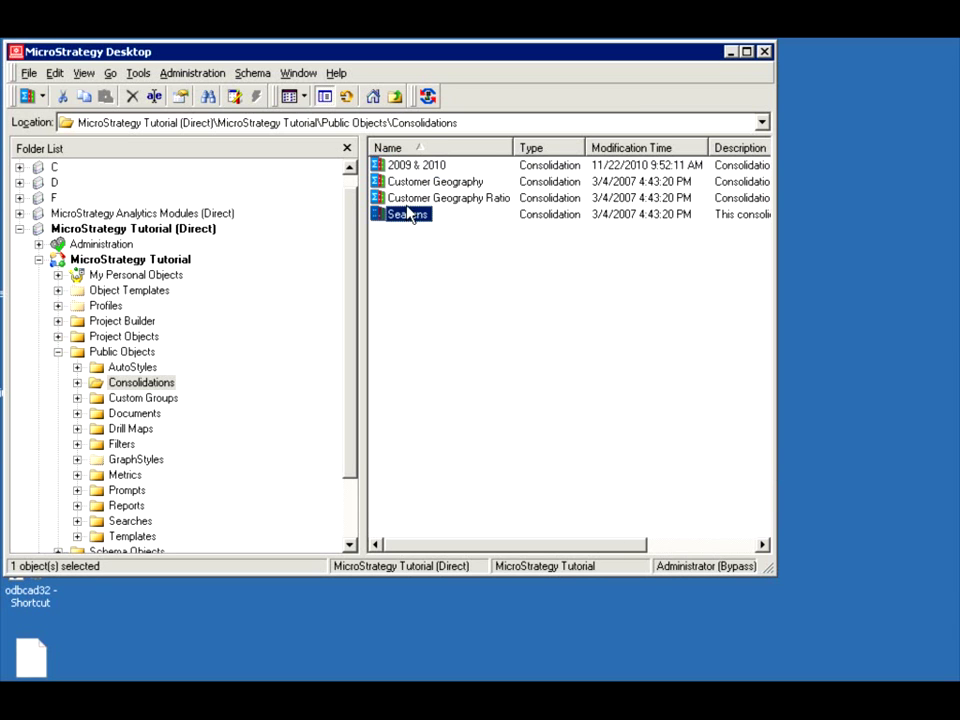
# Open Seasons in the Consolidation Editor and enlarge the window so the month expressions show.
pyautogui.doubleClick(410, 215)
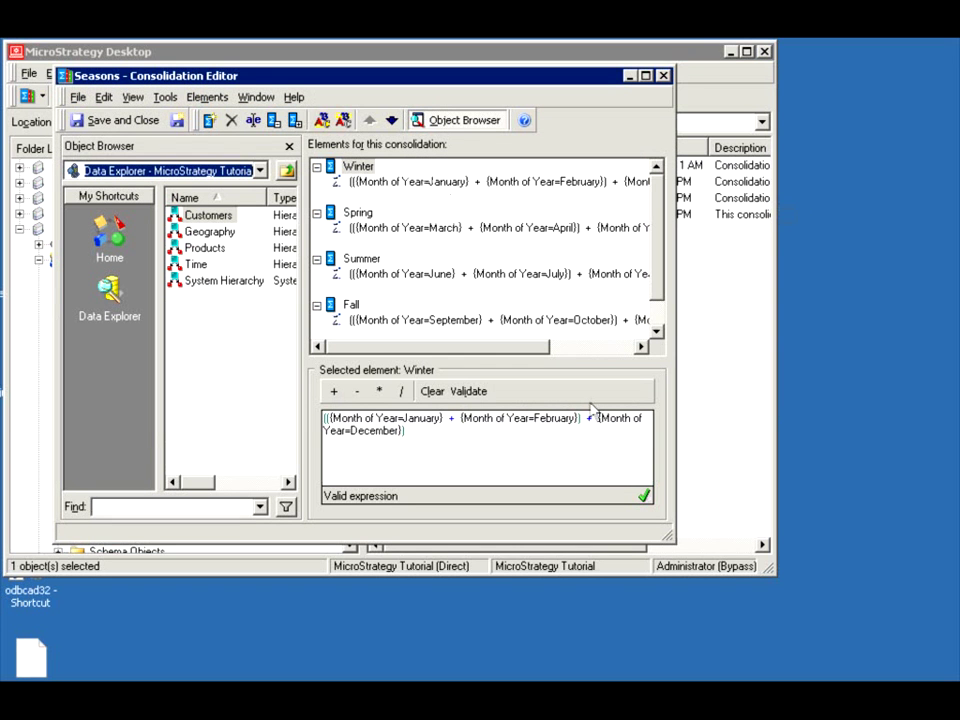
pyautogui.moveTo(670, 537); pyautogui.dragTo(850, 580)
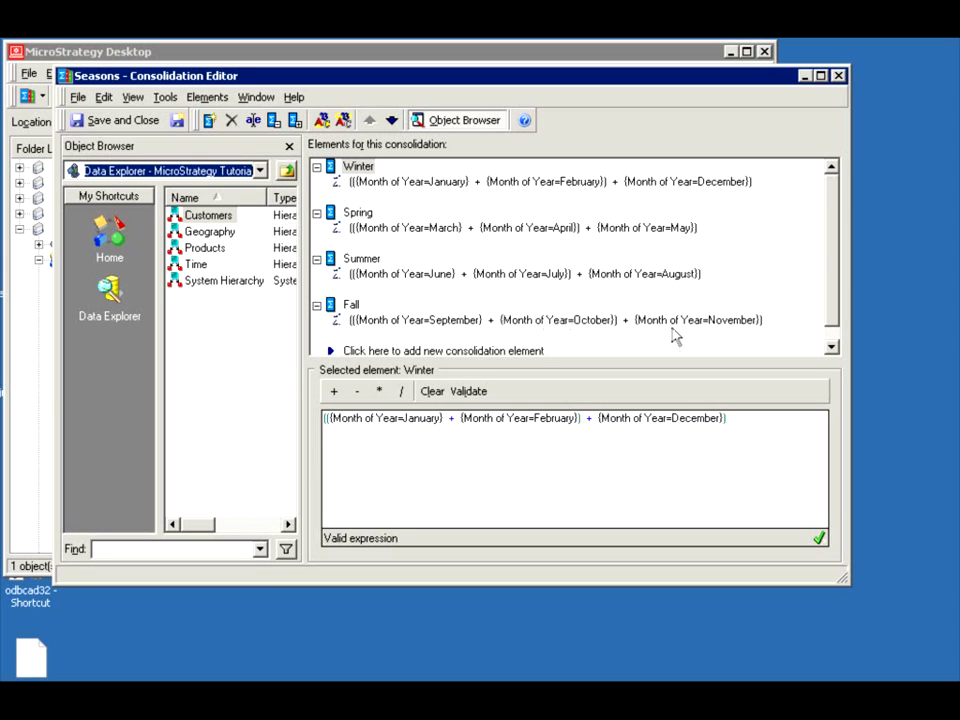
# Close the Seasons editor and look over the 2009 & 2010 and Customer Geography Ratio consolidations.
pyautogui.click(841, 77)
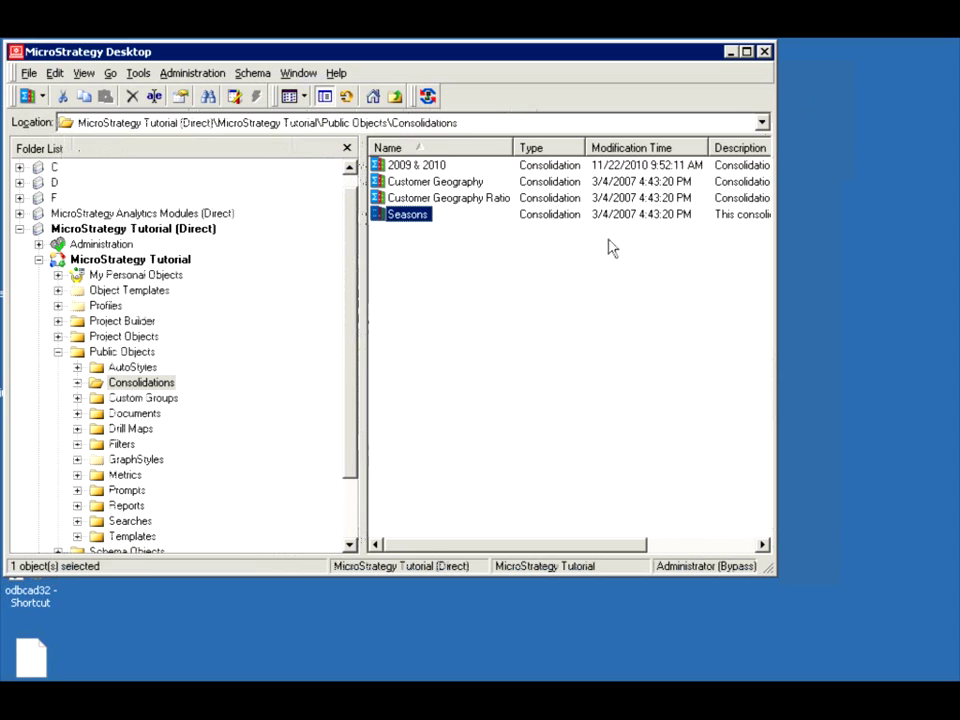
pyautogui.click(410, 166)
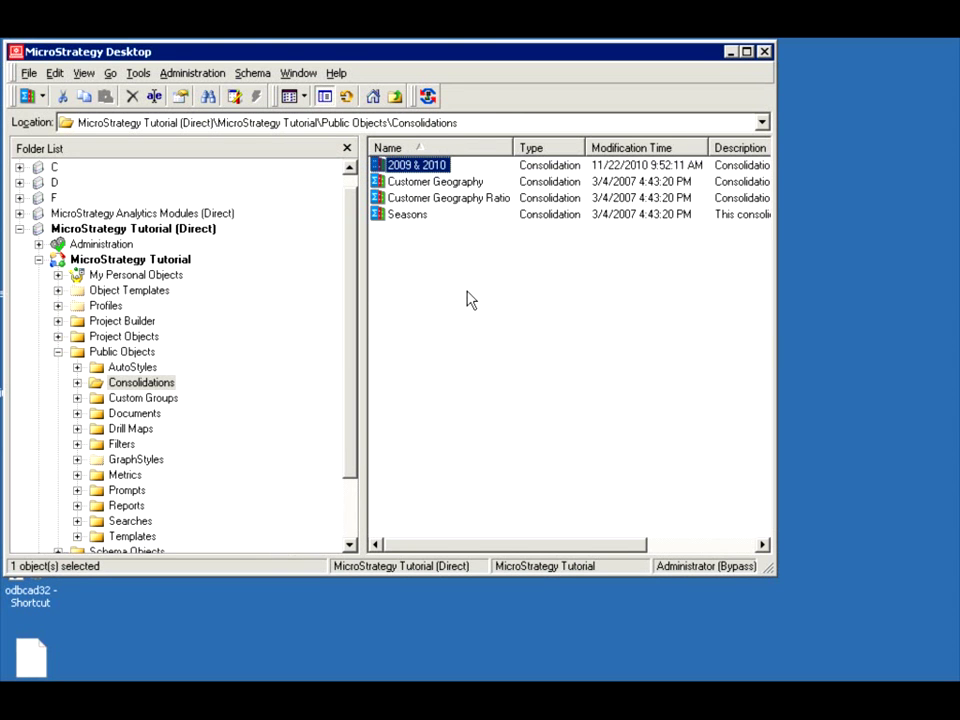
pyautogui.click(418, 200)
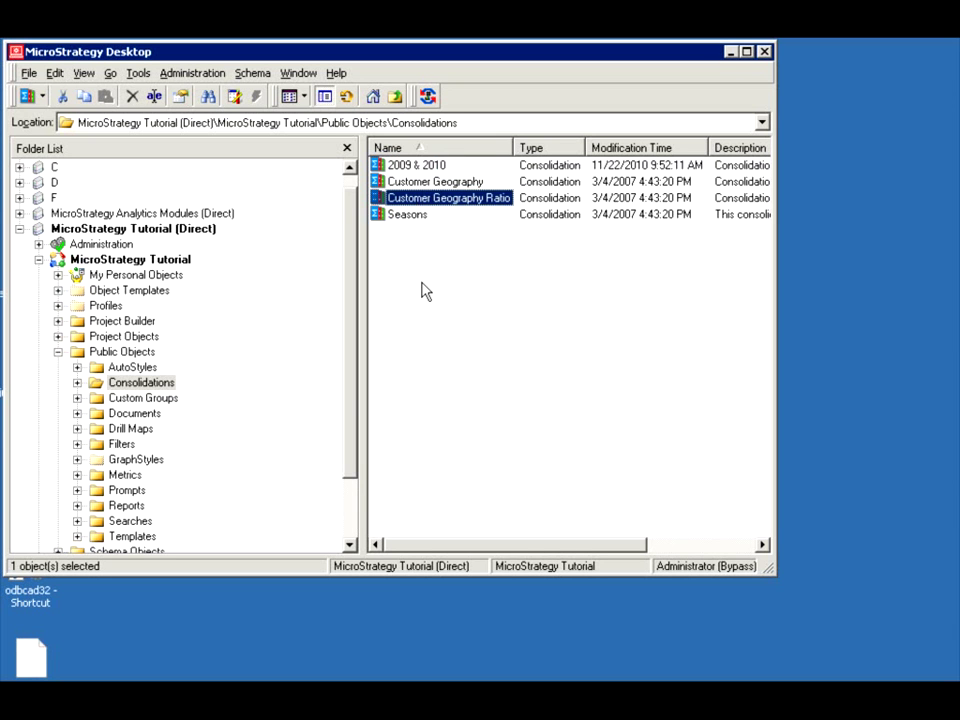
# Create a new, empty consolidation in the Consolidations folder.
pyautogui.rightClick(394, 267)
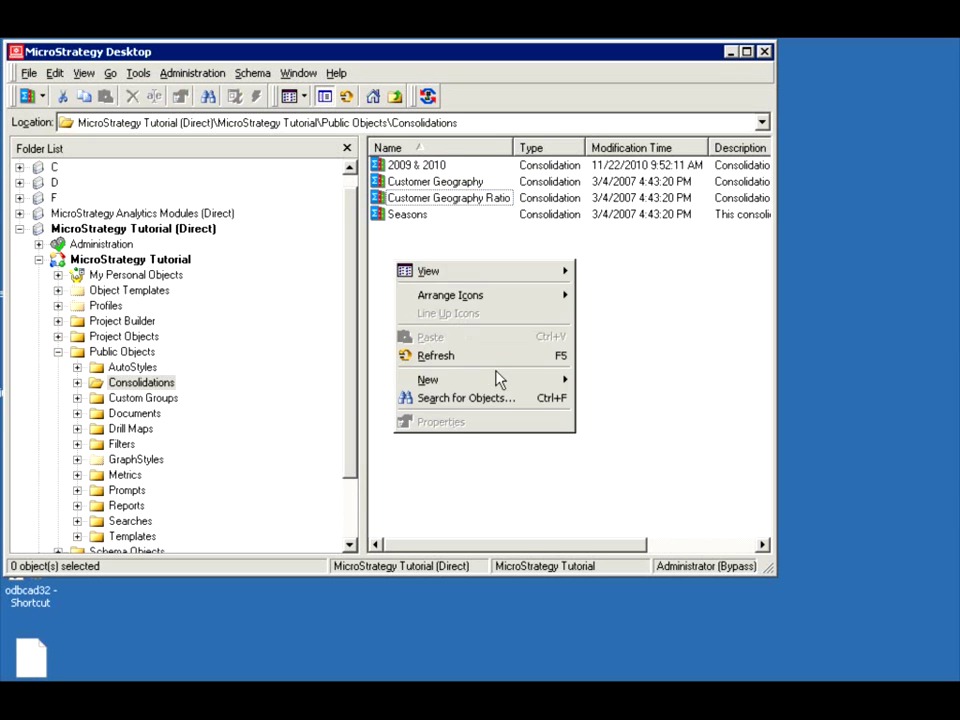
pyautogui.moveTo(512, 381)
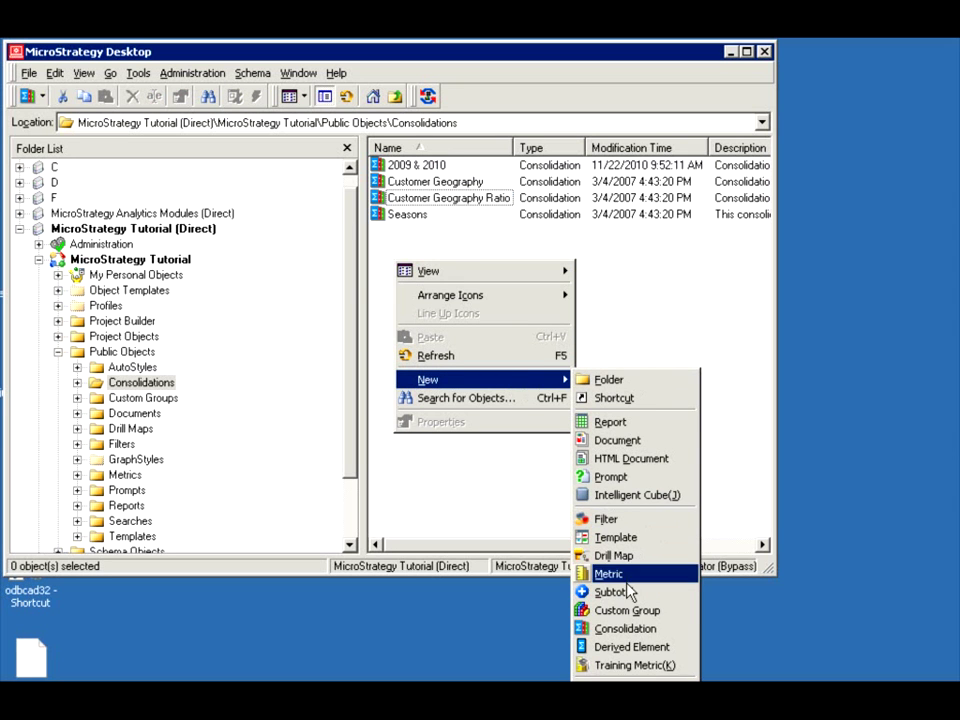
pyautogui.click(620, 629)
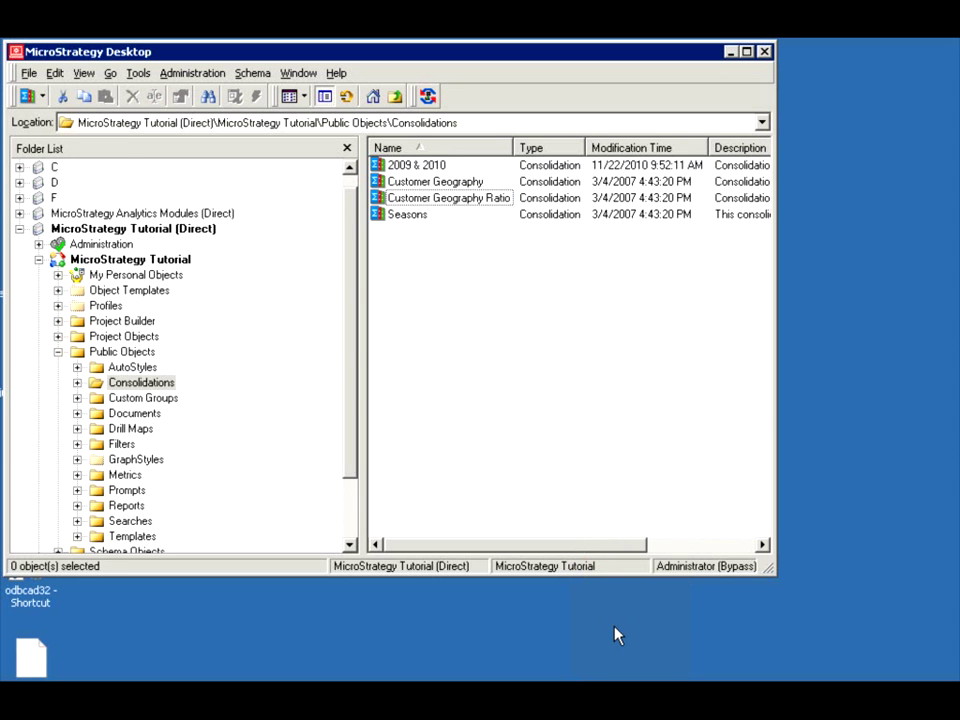
pyautogui.click(451, 445)
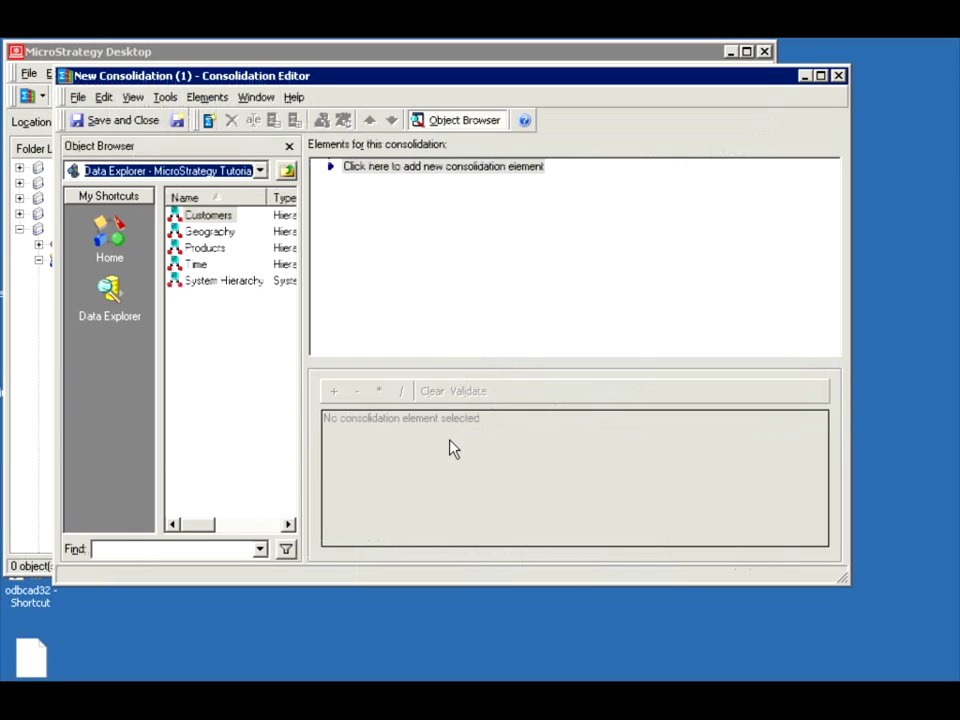
# Add a consolidation element named '2008 & 2009'.
pyautogui.click(371, 171)
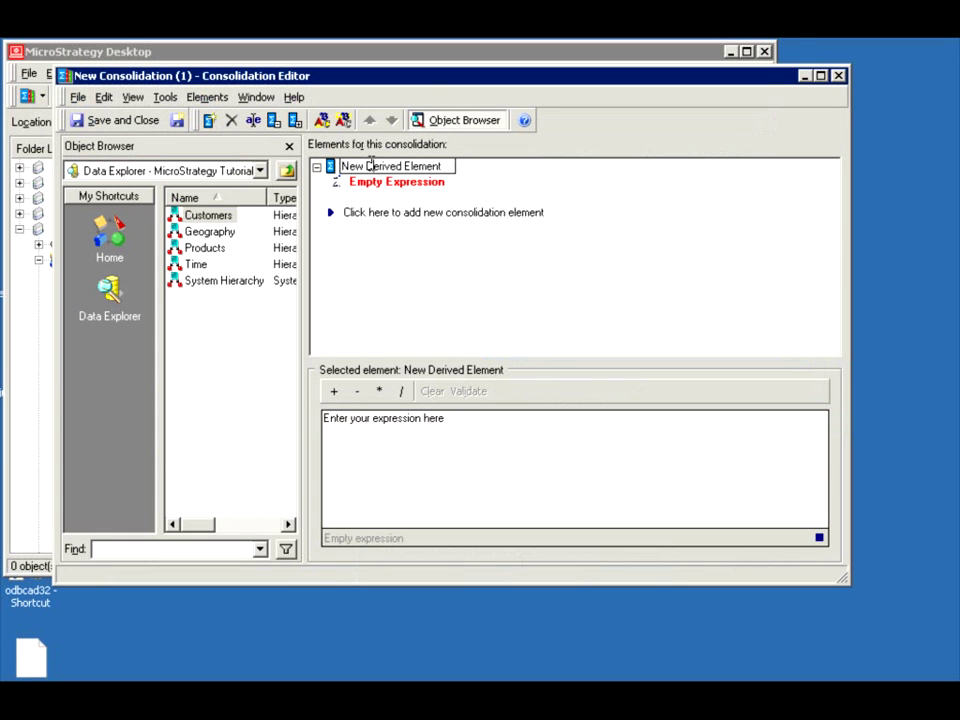
pyautogui.moveTo(366, 165); pyautogui.dragTo(297, 170)
pyautogui.write('2008')
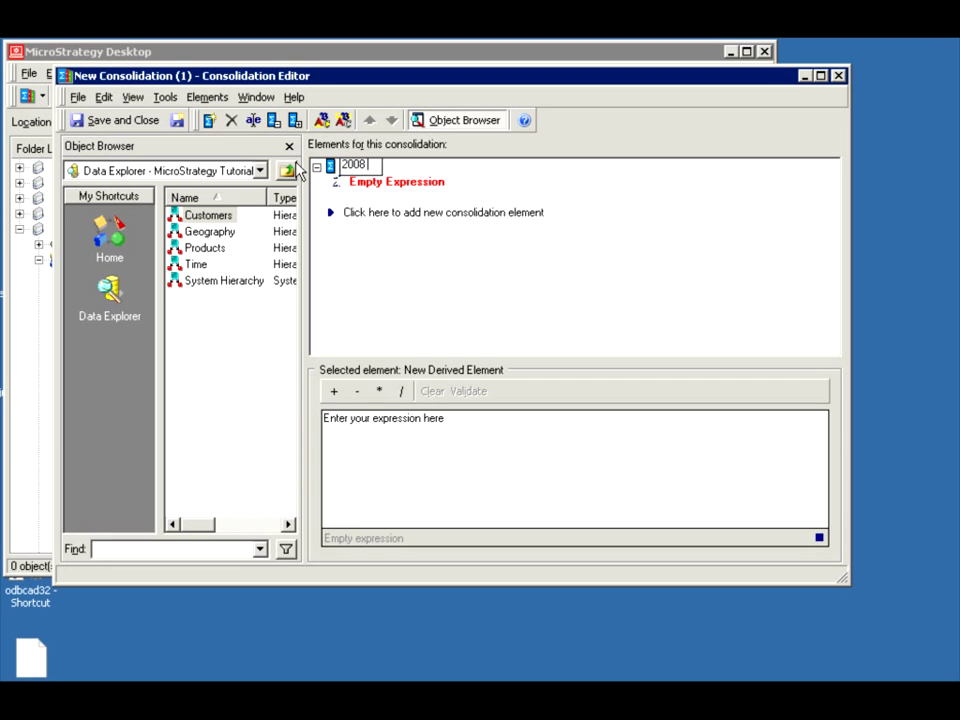
pyautogui.write(' & 2009')
pyautogui.click(385, 183)
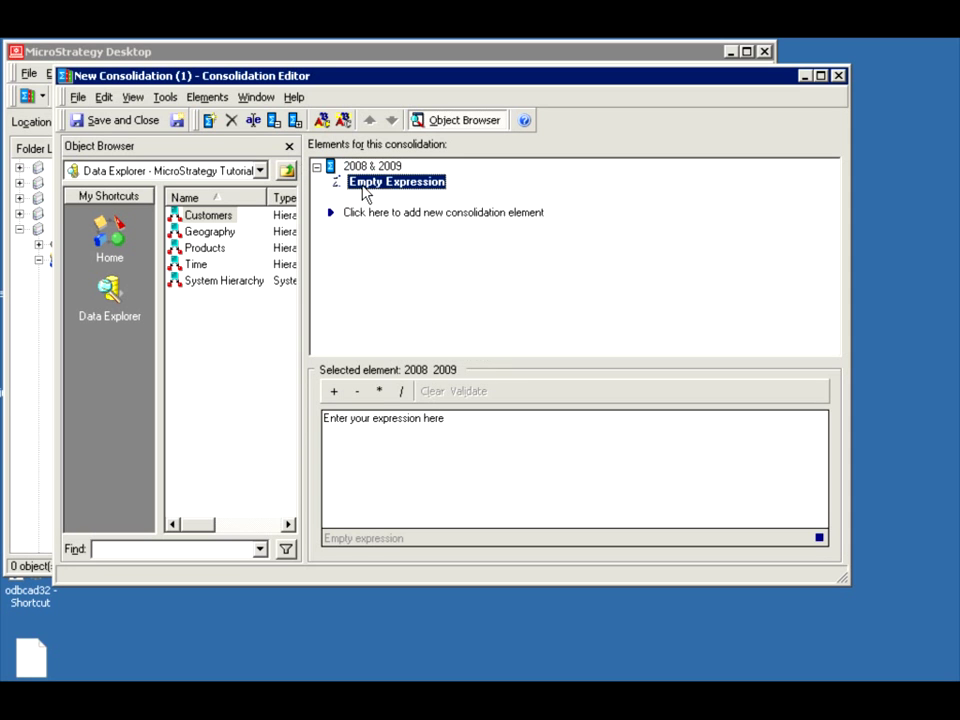
# Define its expression as Year 2008 + Year 2009, then add a second element.
pyautogui.click(355, 482)
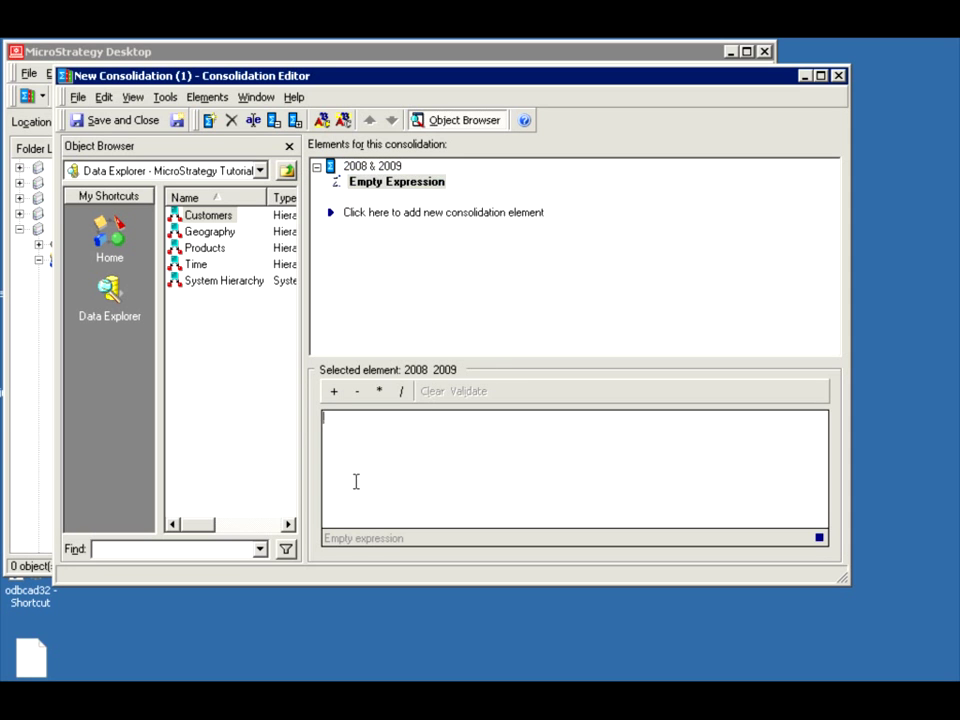
pyautogui.doubleClick(195, 267)
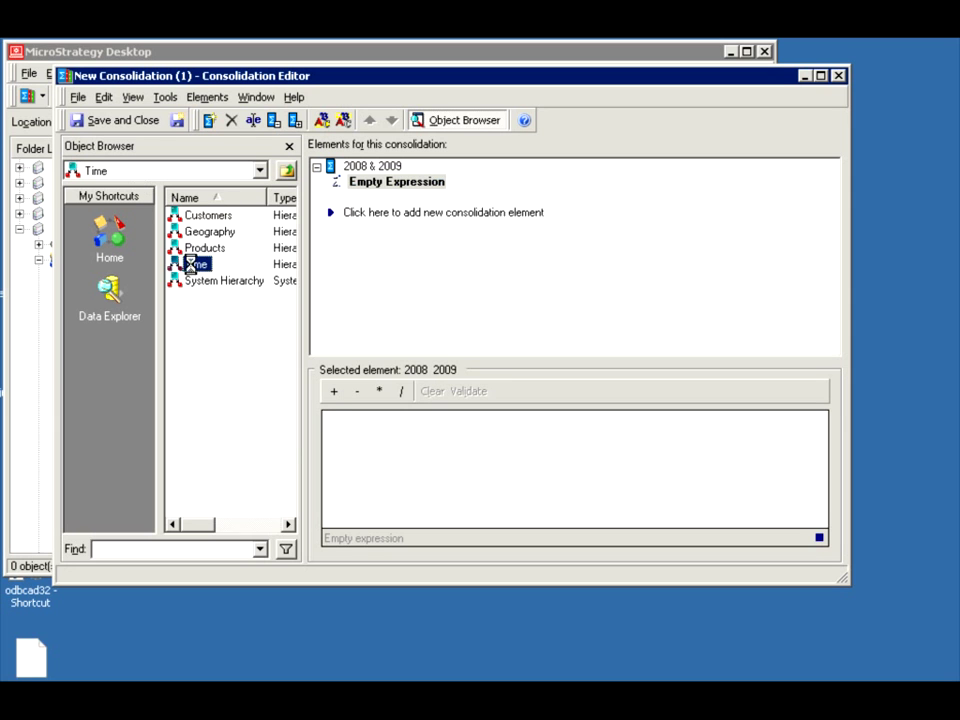
pyautogui.doubleClick(193, 282)
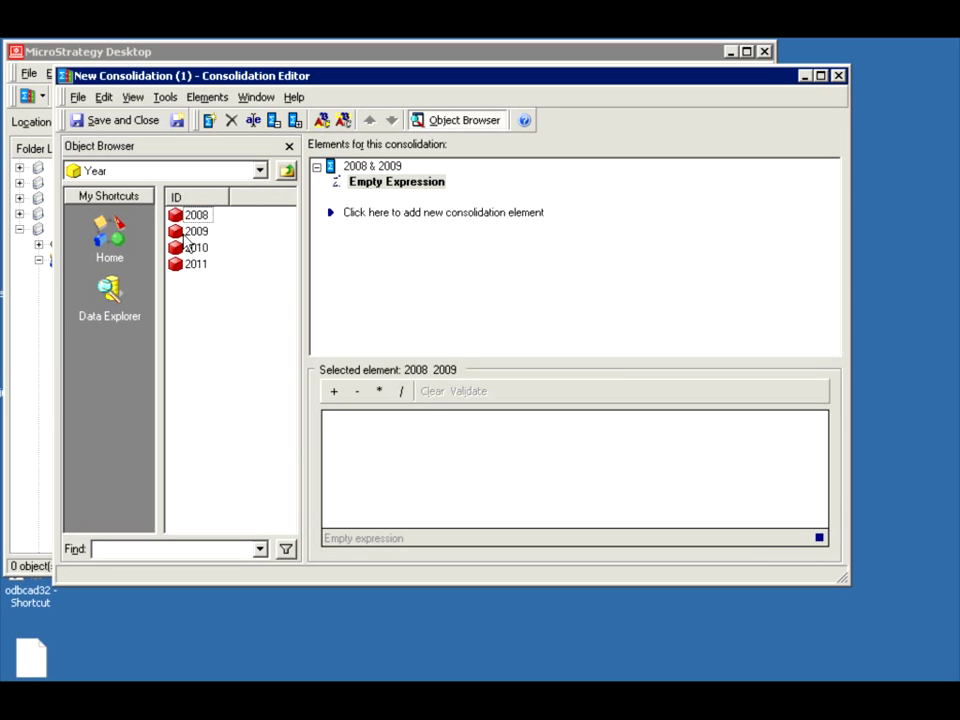
pyautogui.moveTo(186, 226); pyautogui.dragTo(390, 510)
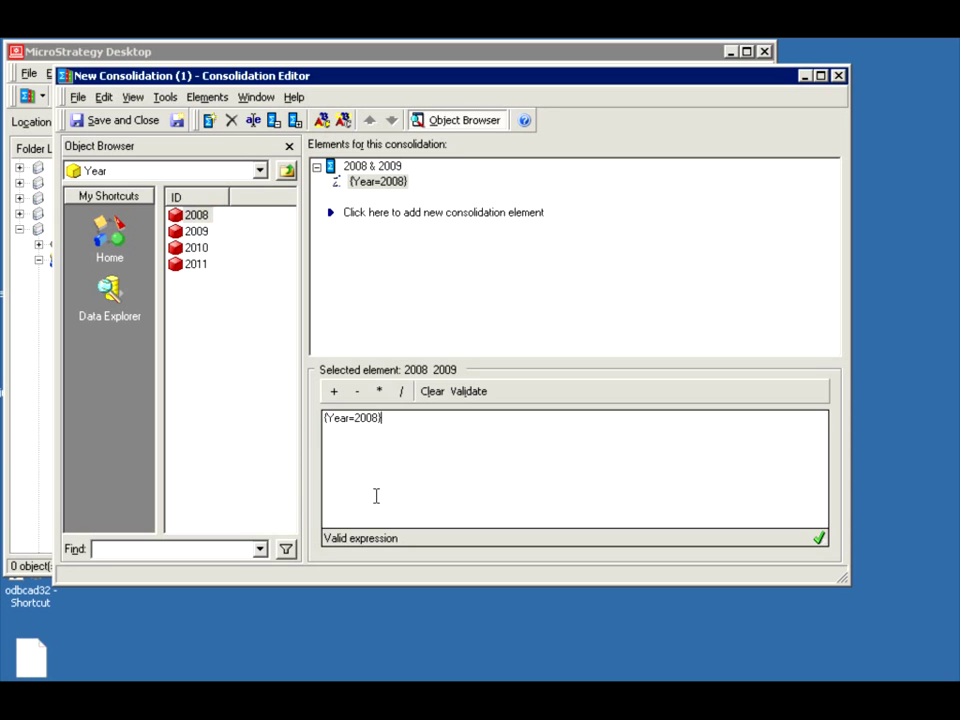
pyautogui.write('+')
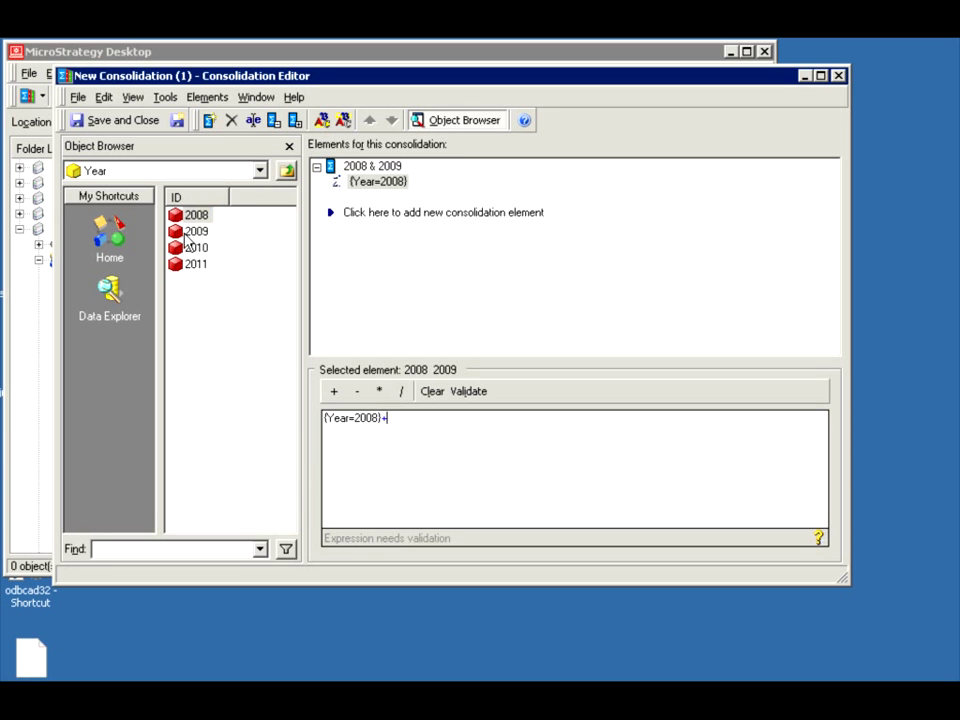
pyautogui.moveTo(192, 231); pyautogui.dragTo(400, 425)
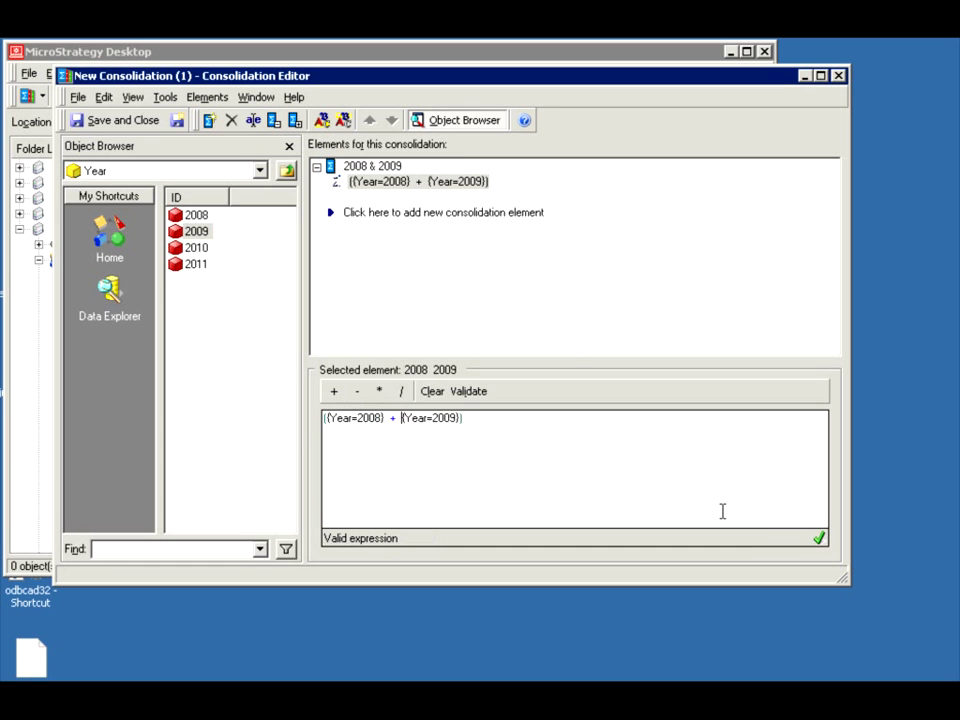
pyautogui.click(355, 215)
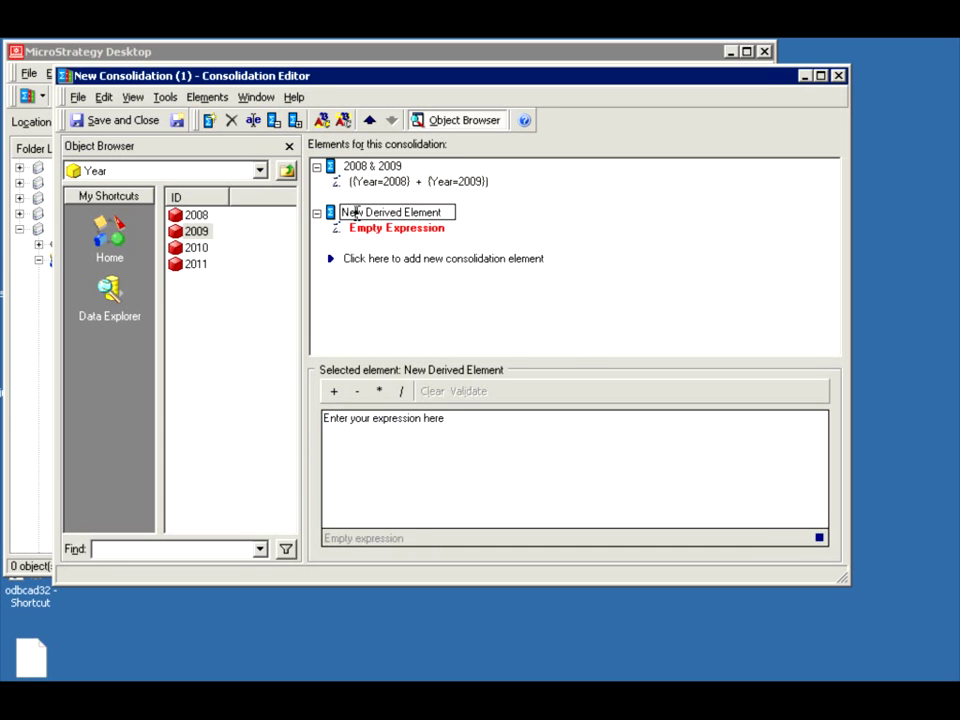
# Rename the second element to '2008/2009'.
pyautogui.moveTo(462, 218); pyautogui.dragTo(305, 215)
pyautogui.write('2008')
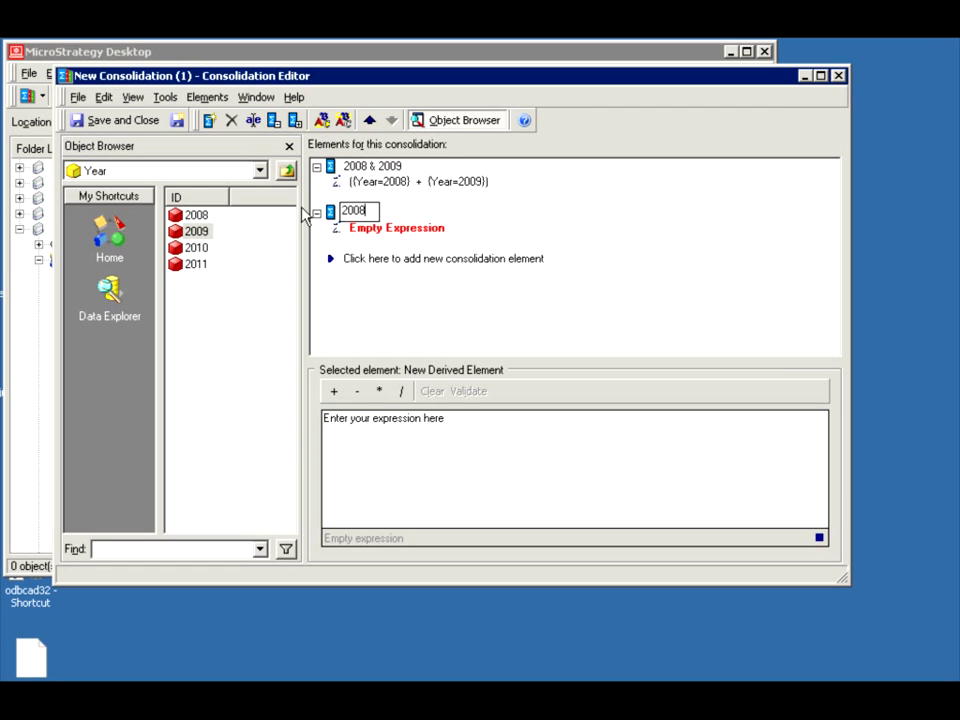
pyautogui.write('/2009')
pyautogui.click(433, 454)
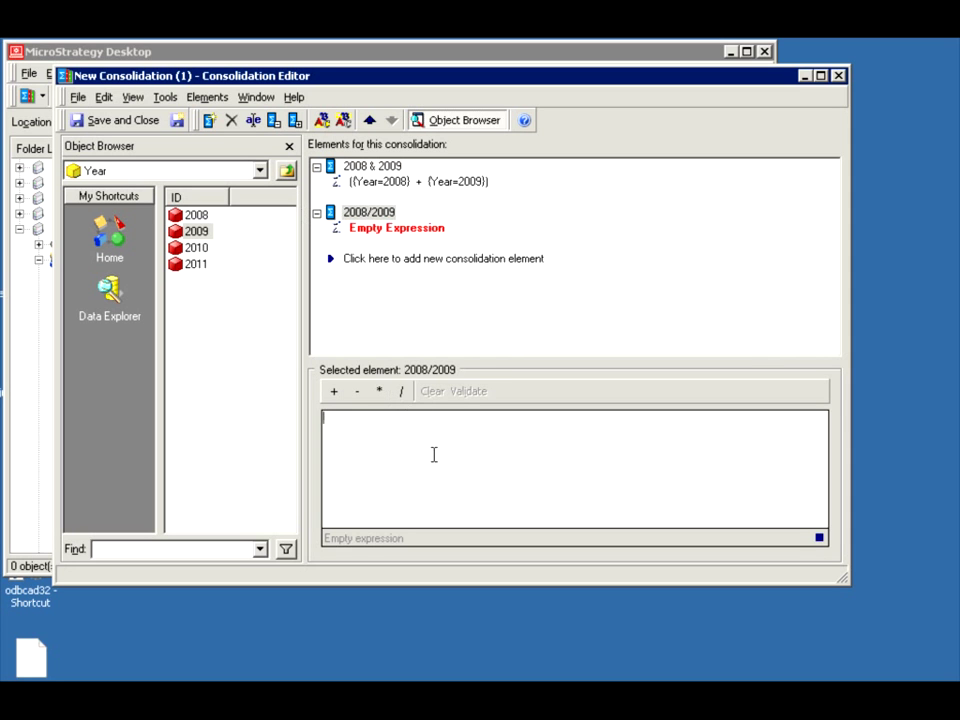
# Define the 2008/2009 expression as Year 2008 / Year 2009.
pyautogui.click(196, 215)
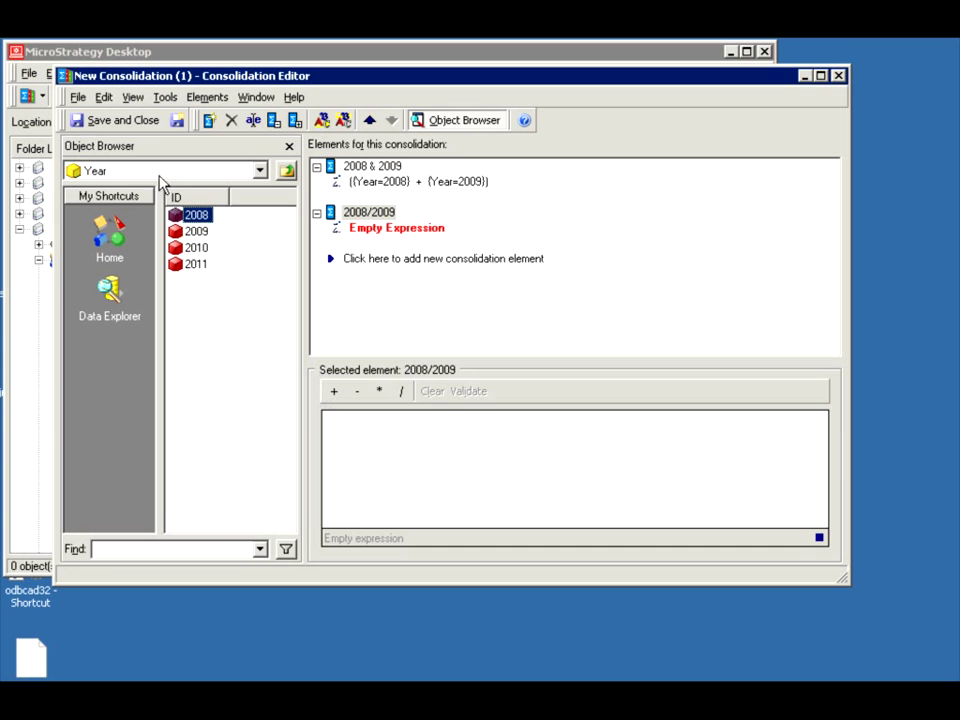
pyautogui.doubleClick(187, 221)
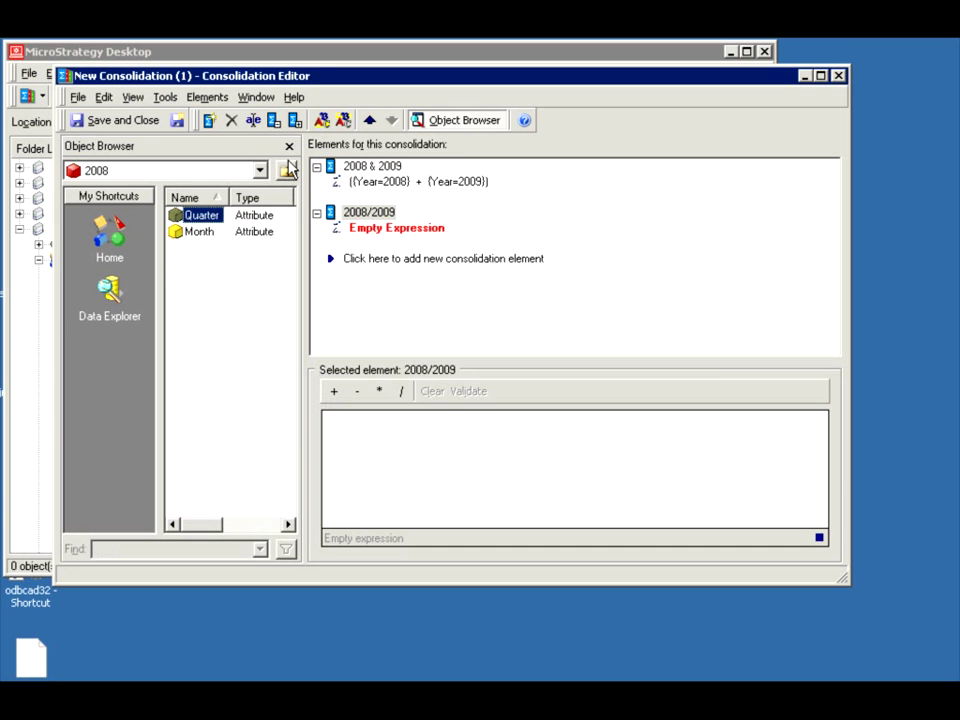
pyautogui.click(289, 172)
pyautogui.moveTo(188, 215); pyautogui.dragTo(361, 450)
pyautogui.write('/')
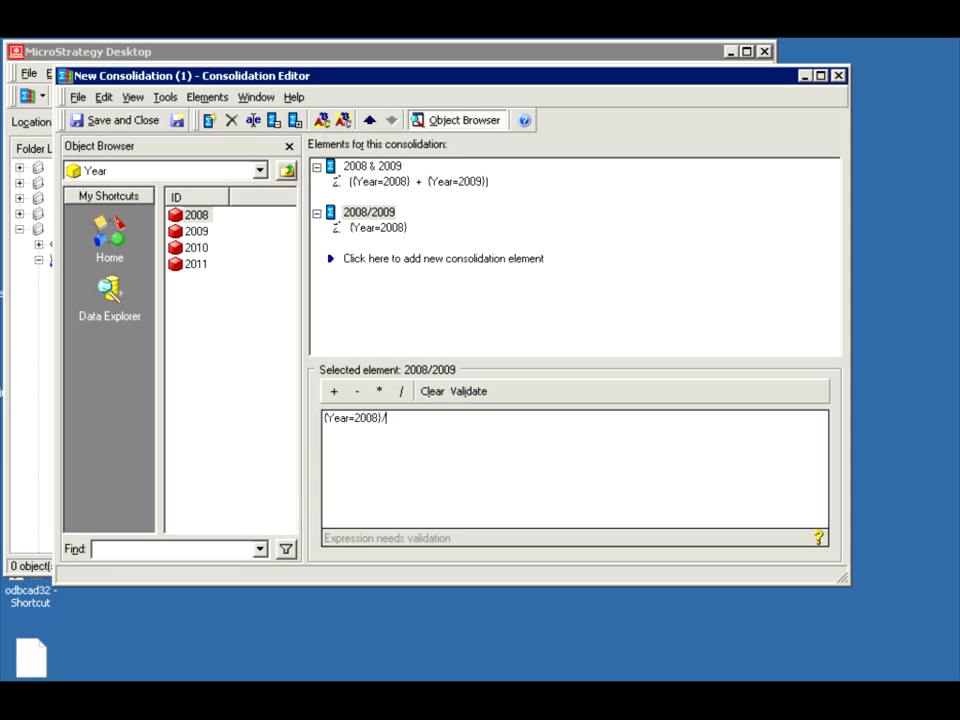
pyautogui.moveTo(196, 231); pyautogui.dragTo(433, 446)
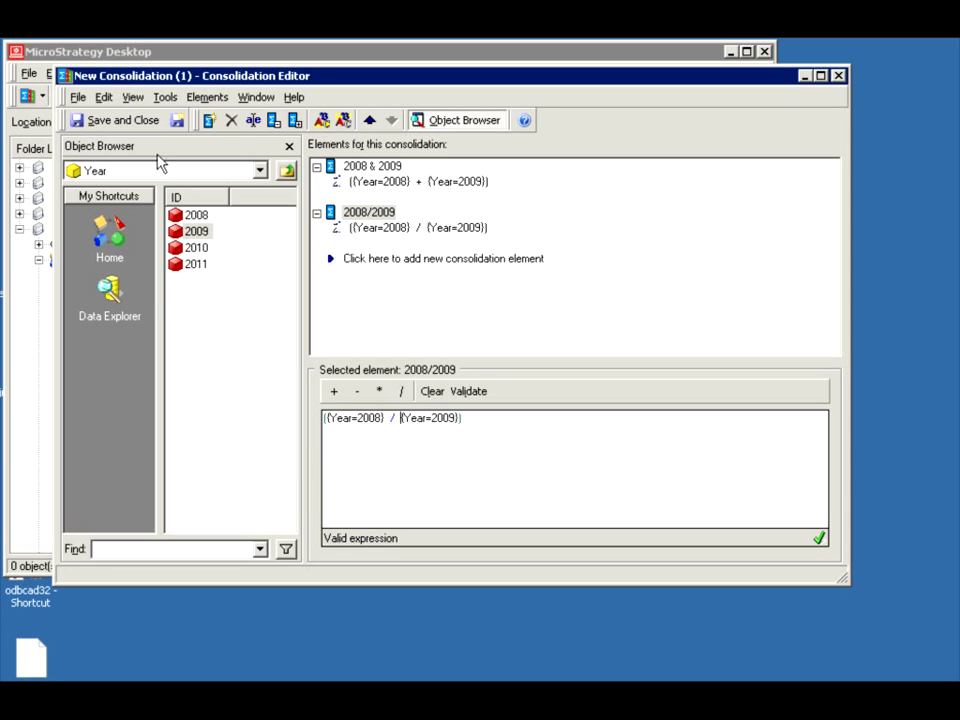
pyautogui.click(208, 97)
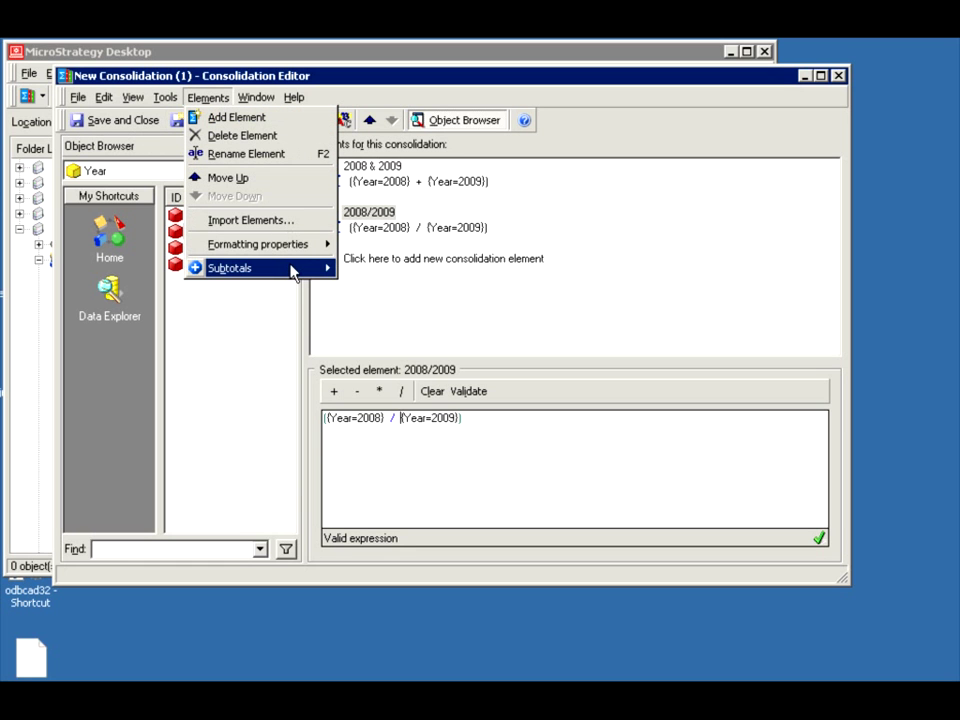
# Bring up the 2008/2009 Formatting properties submenu with Element Header and Element Values.
pyautogui.moveTo(293, 272)
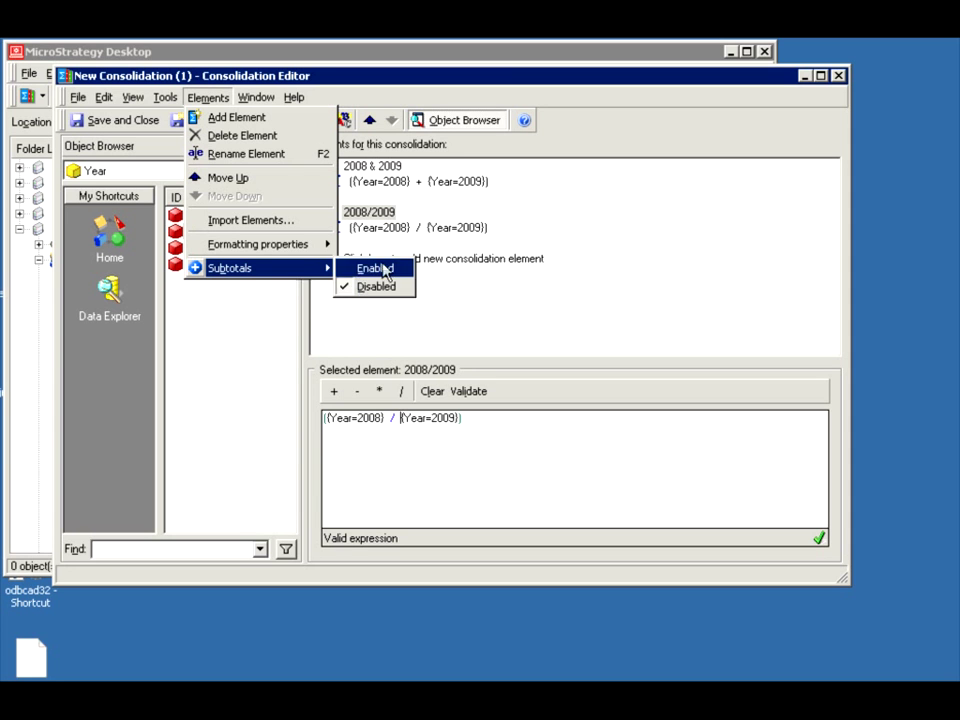
# Set the 2008/2009 element's value font colour to green.
pyautogui.moveTo(318, 244)
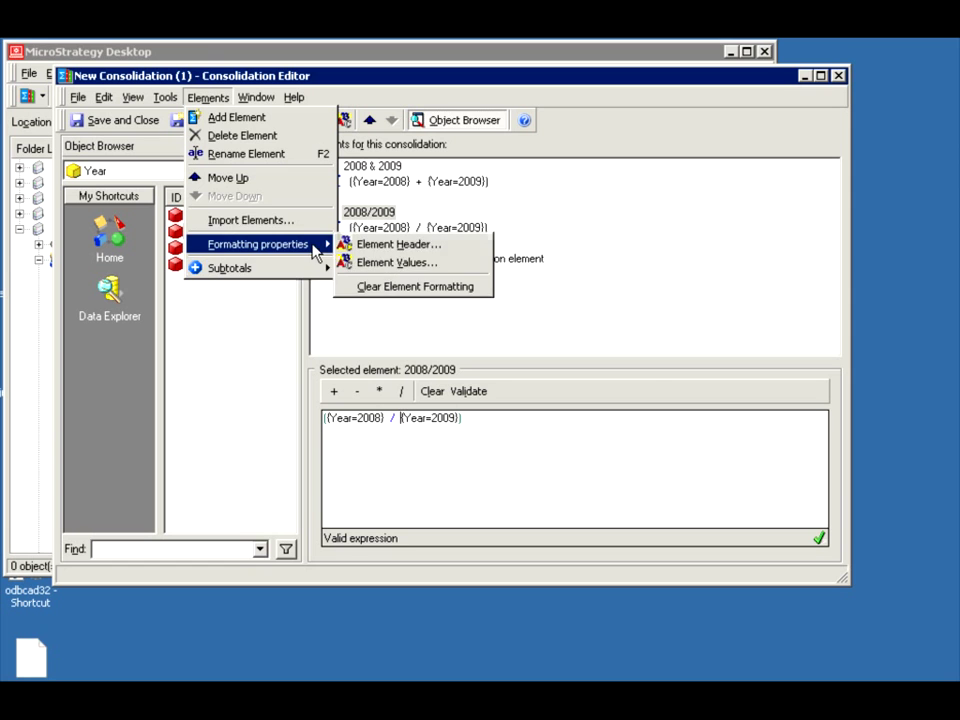
pyautogui.click(402, 265)
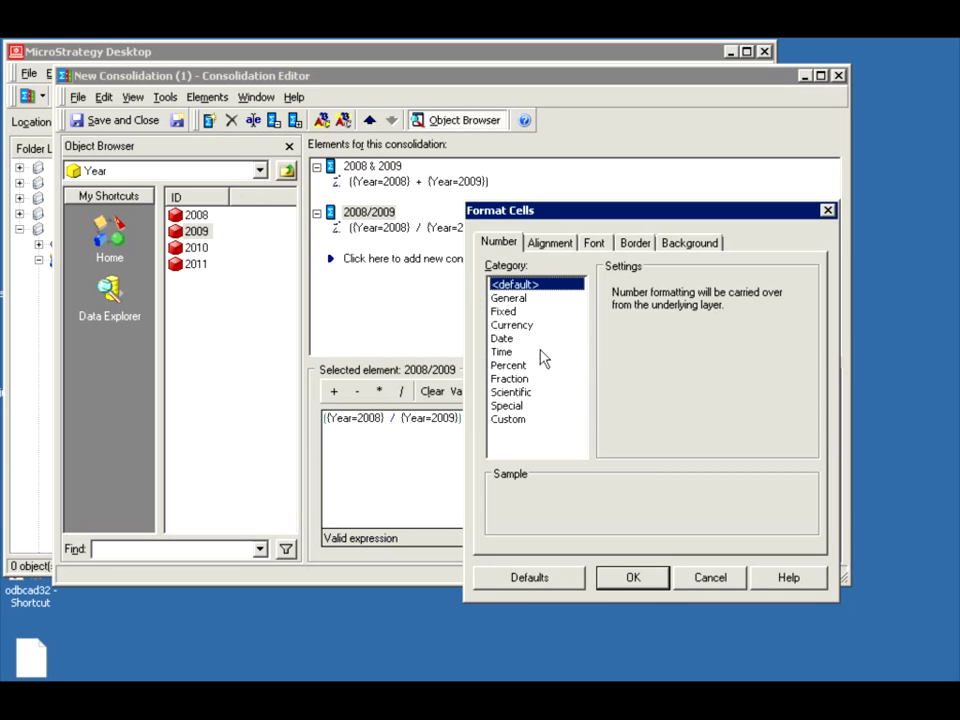
pyautogui.click(594, 244)
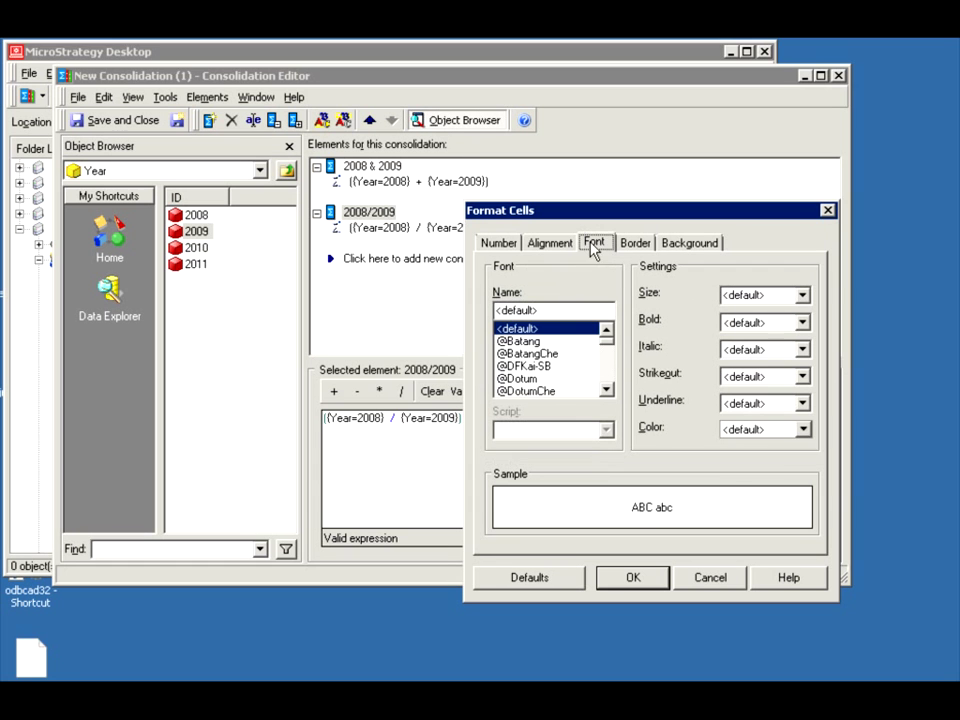
pyautogui.click(805, 431)
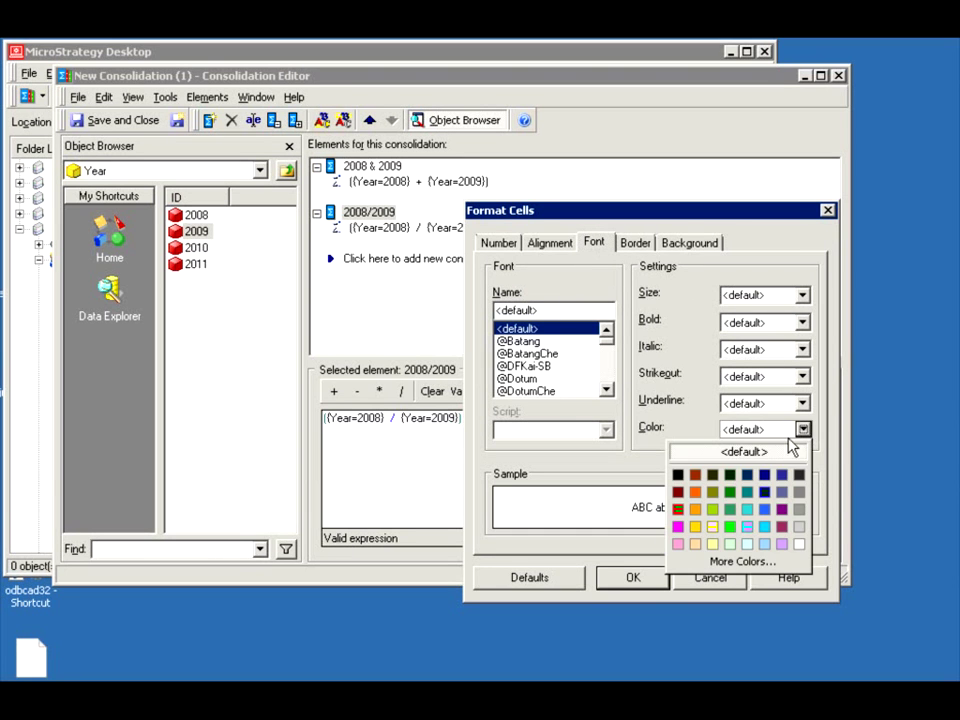
pyautogui.click(731, 496)
pyautogui.click(633, 577)
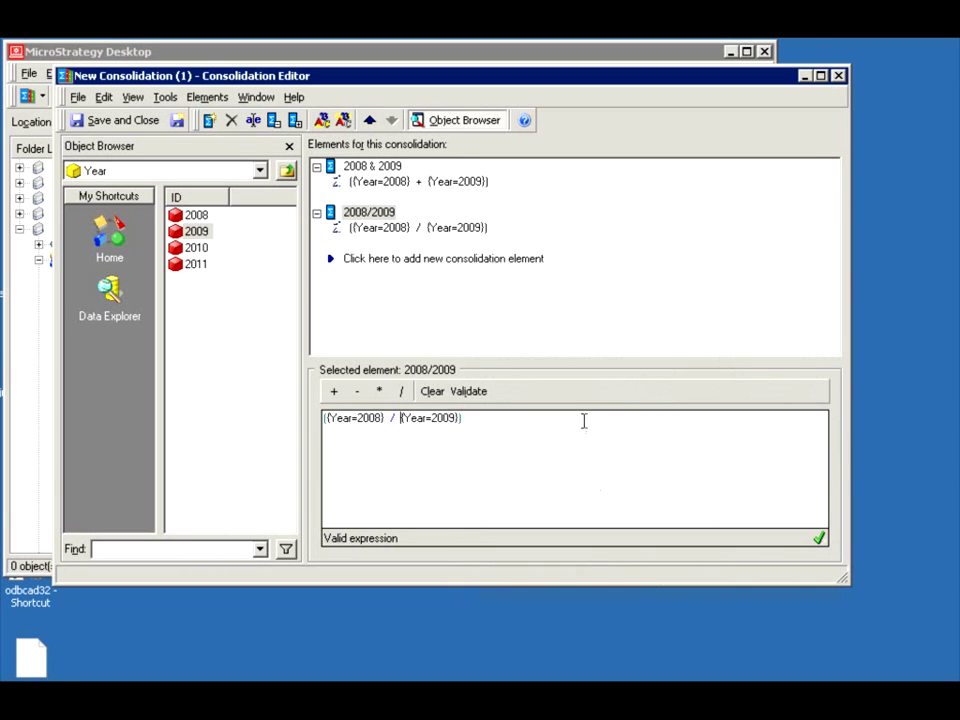
pyautogui.click(363, 166)
# Give the 2008 & 2009 element's values a dark blue font colour.
pyautogui.rightClick(364, 165)
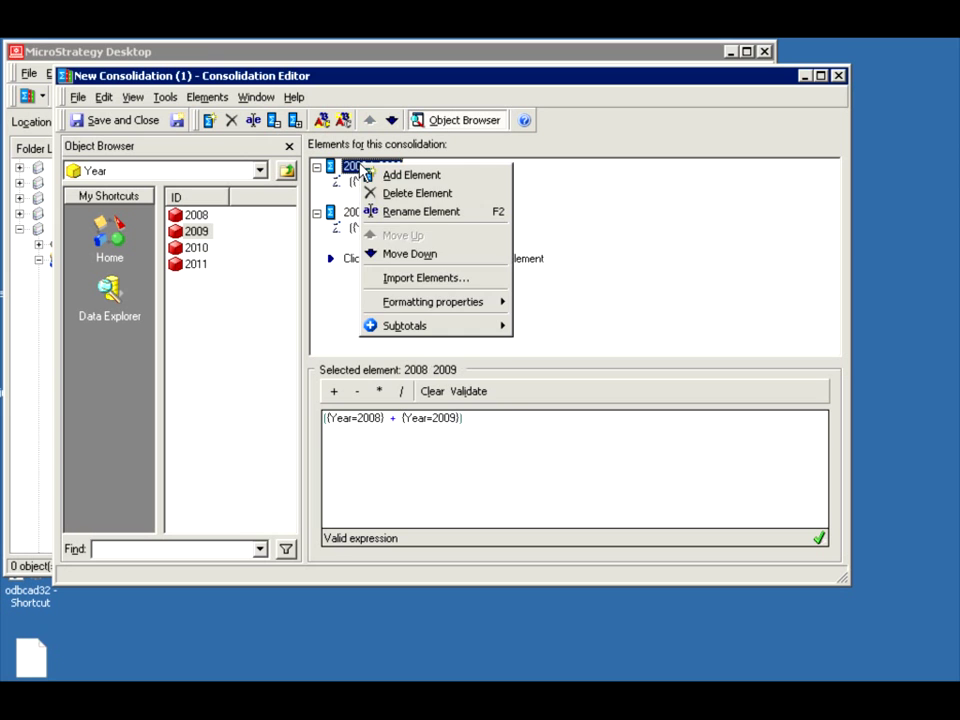
pyautogui.moveTo(478, 303)
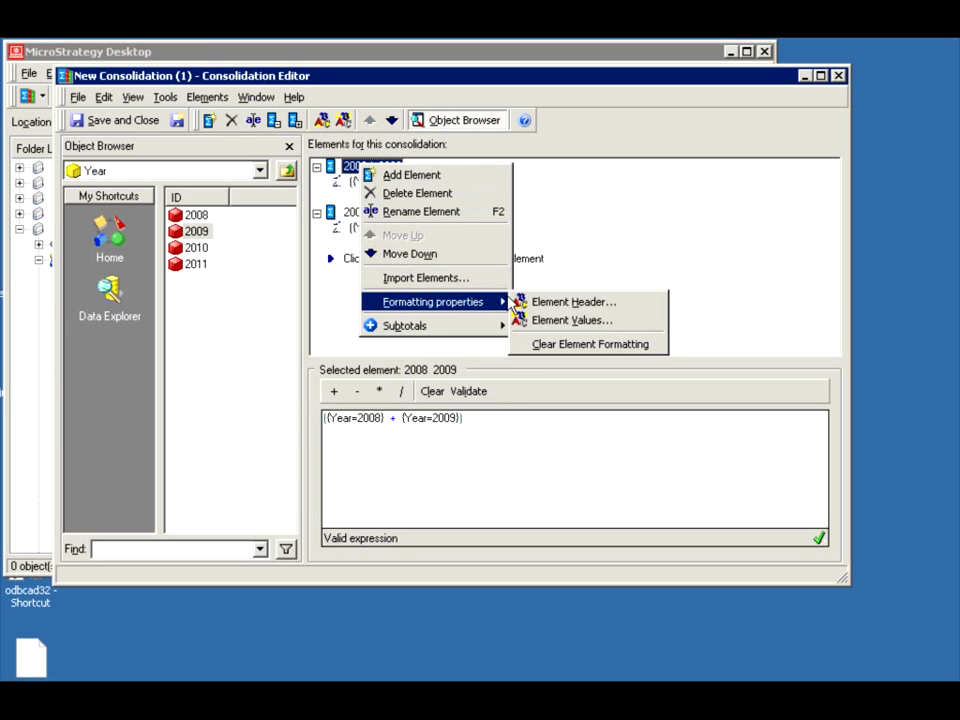
pyautogui.click(566, 320)
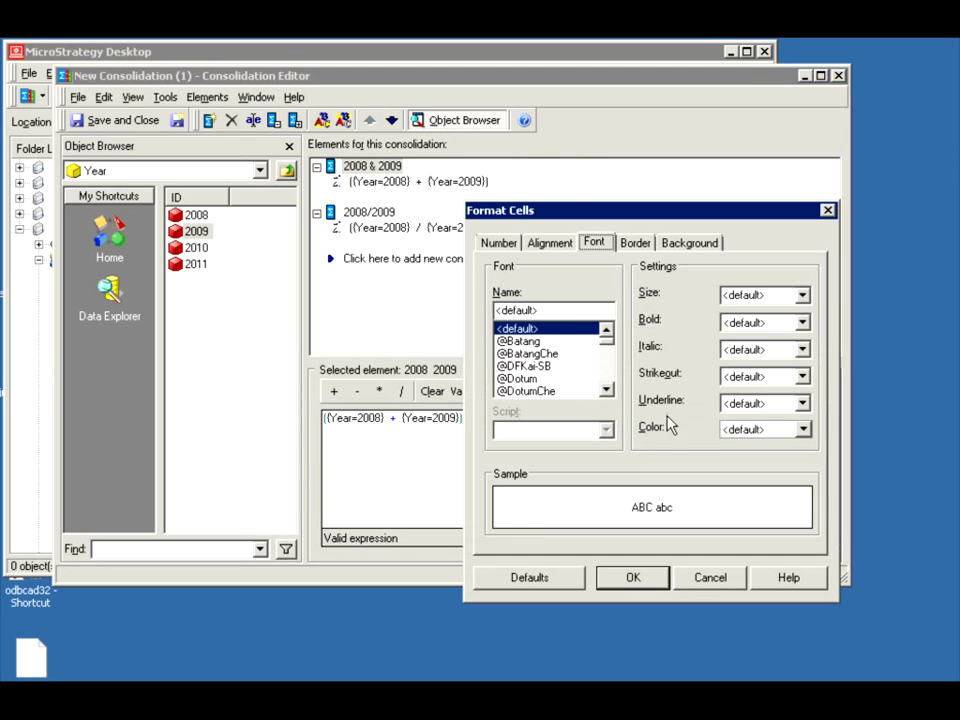
pyautogui.click(740, 430)
pyautogui.click(751, 477)
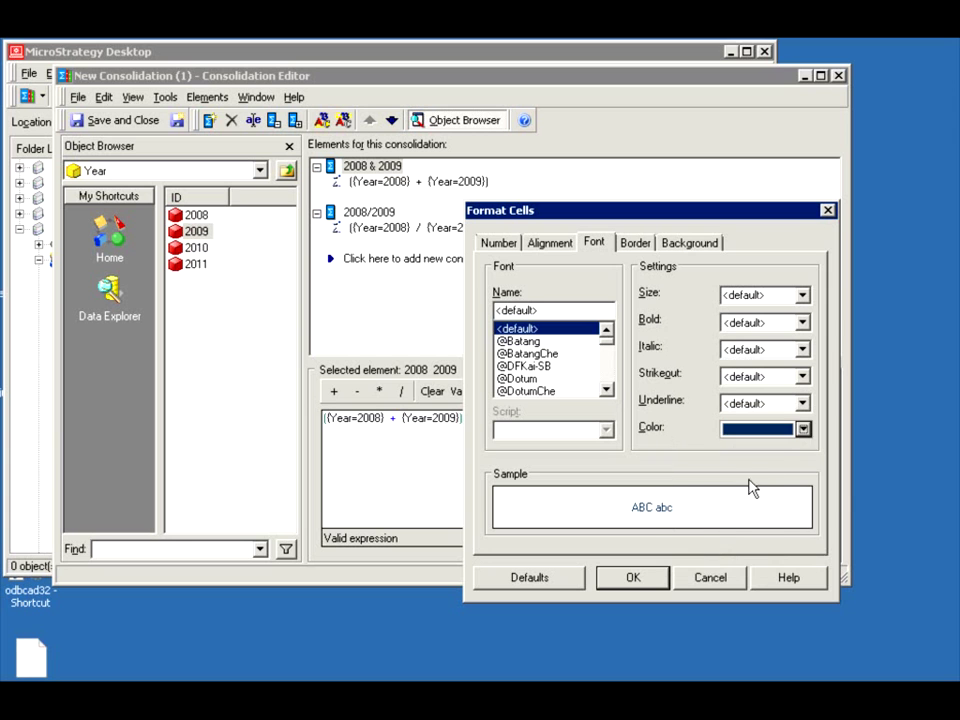
pyautogui.click(802, 429)
pyautogui.click(768, 497)
pyautogui.click(630, 578)
# Set subtotals for the 2008/2009 element to Disabled.
pyautogui.rightClick(358, 172)
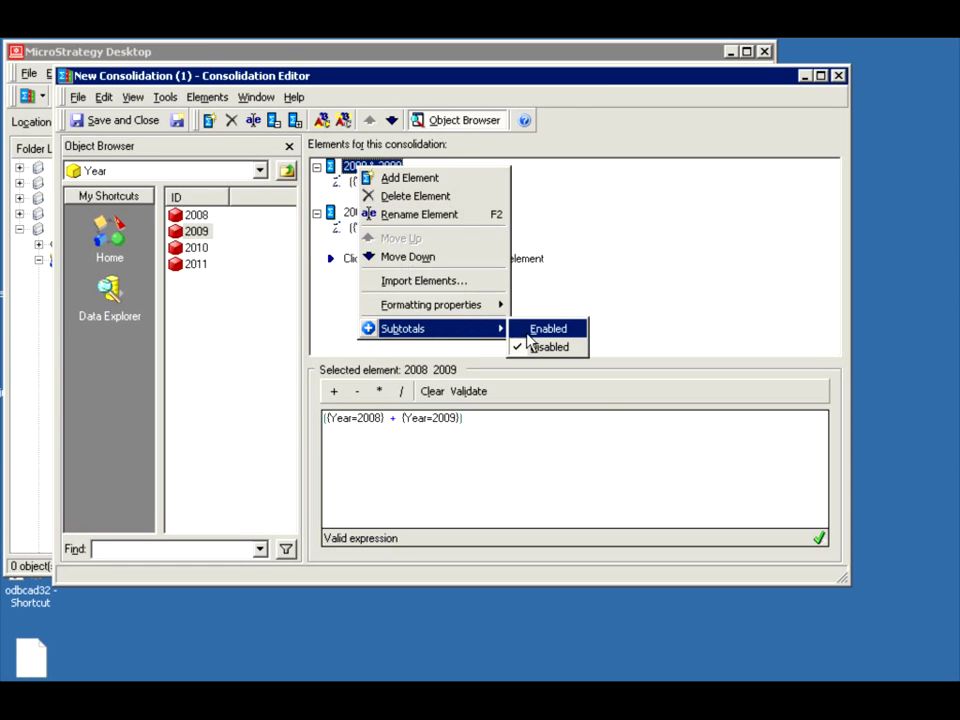
pyautogui.click(388, 212)
pyautogui.rightClick(381, 216)
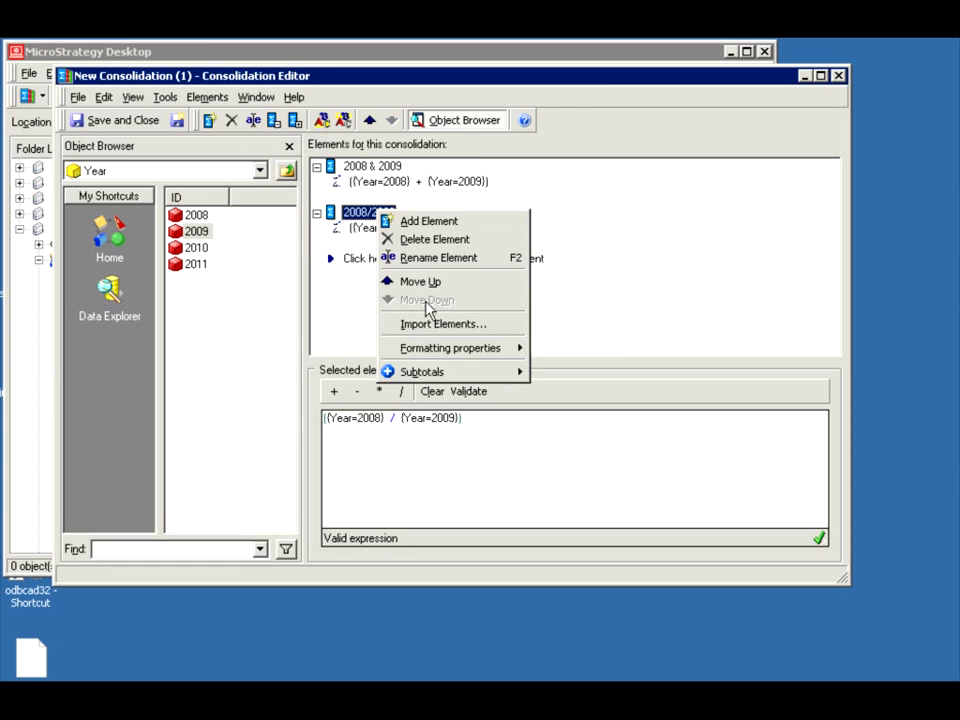
pyautogui.moveTo(467, 378)
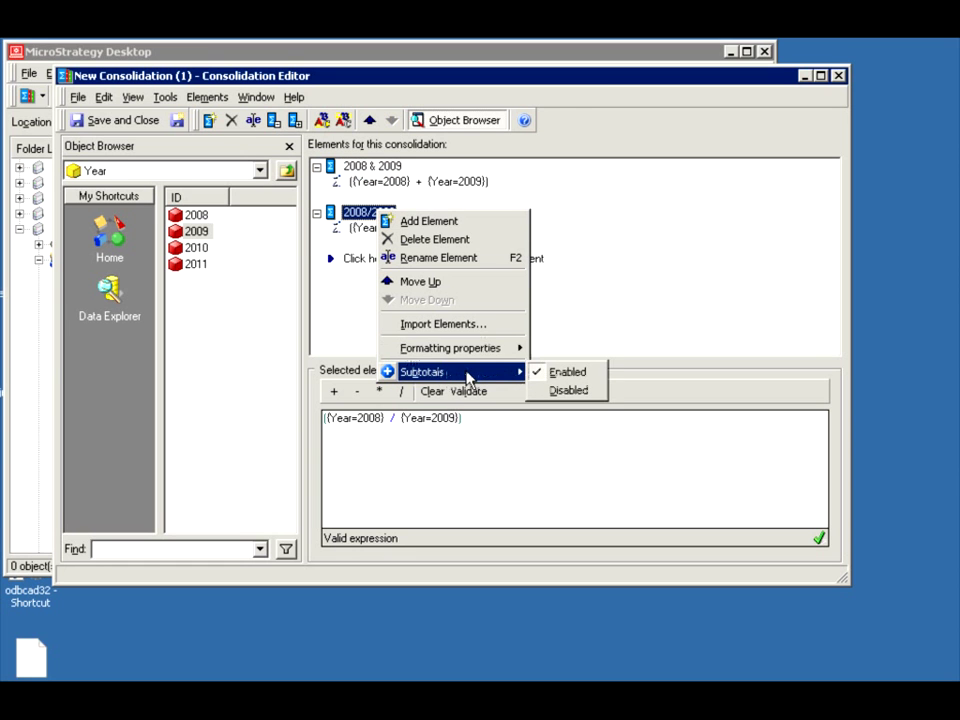
pyautogui.click(555, 390)
# Check that the 2008 & 2009 element's subtotals show Disabled.
pyautogui.click(370, 166)
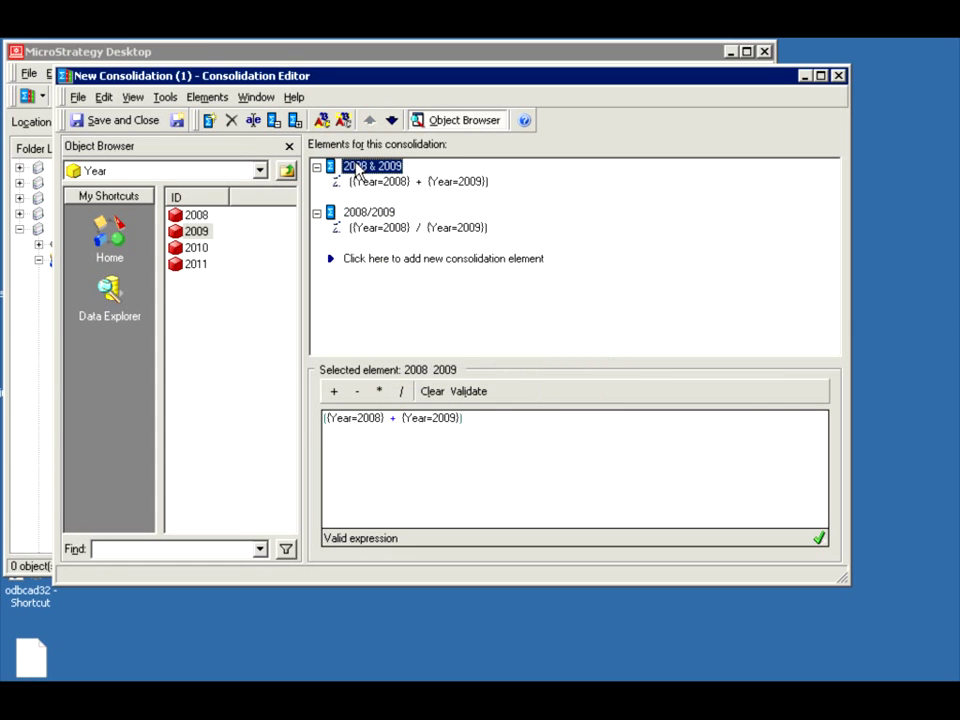
pyautogui.rightClick(358, 166)
pyautogui.moveTo(467, 326)
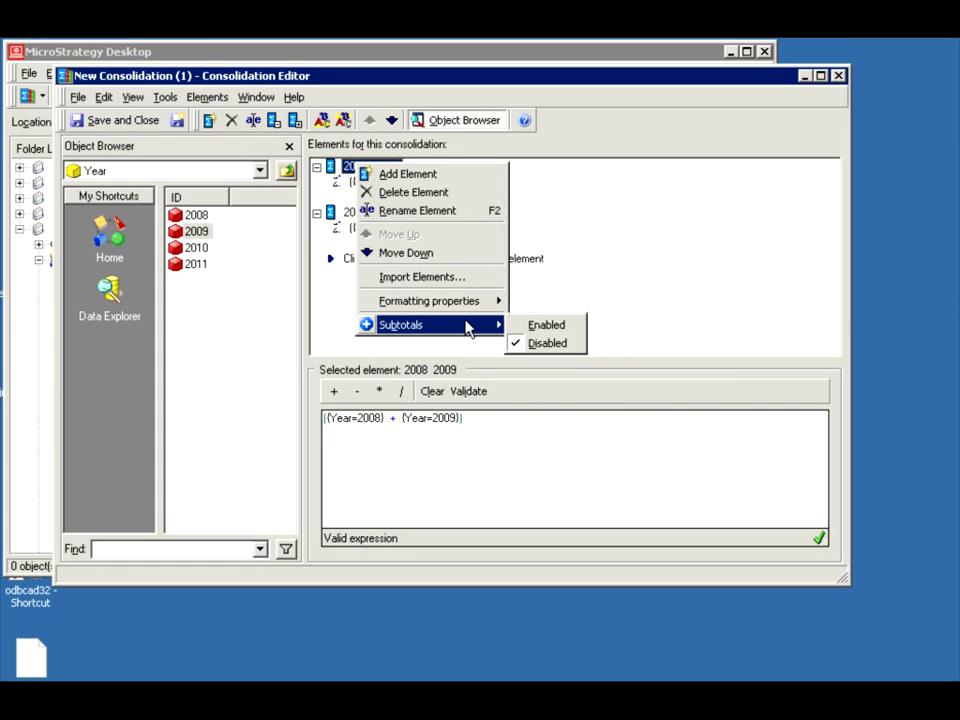
pyautogui.click(585, 304)
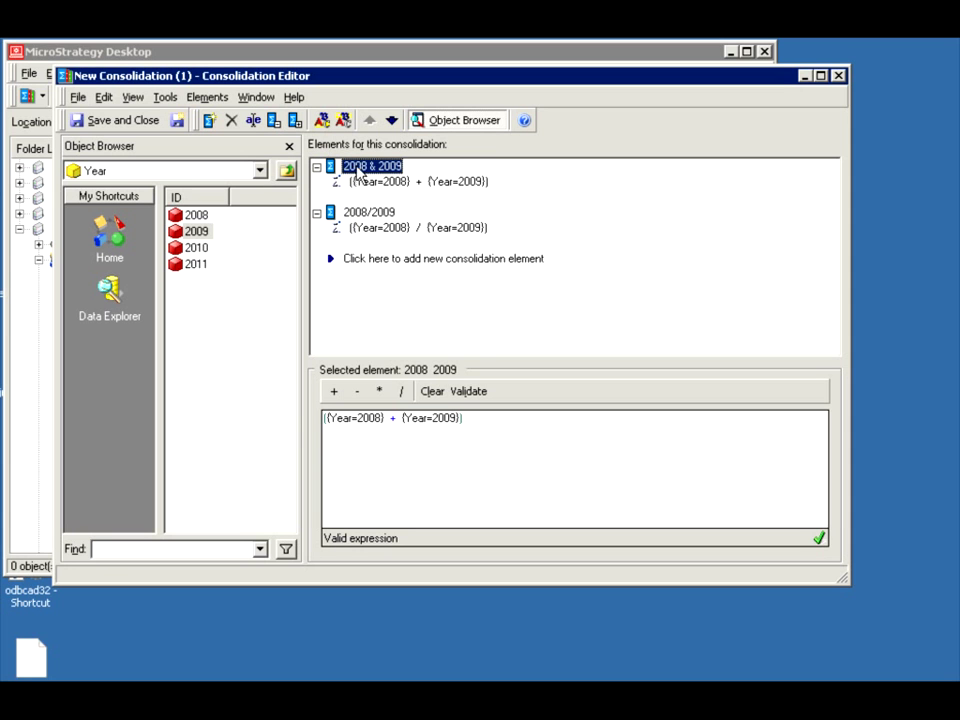
# Recheck the Subtotals menus of 2008/2009 and 2008 & 2009, confirming both are Disabled.
pyautogui.click(378, 215)
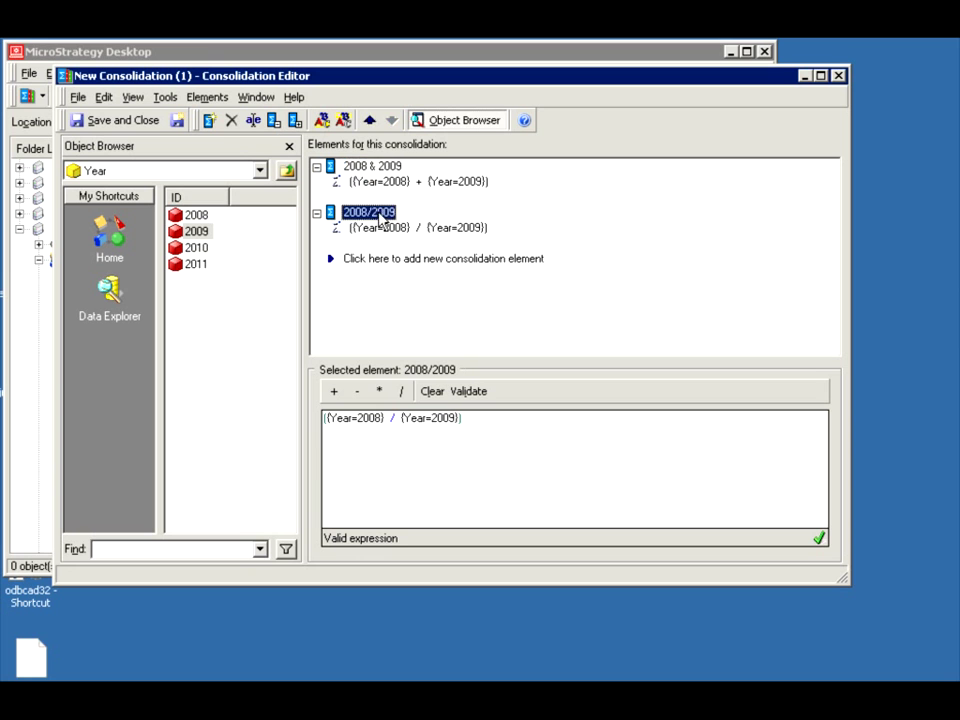
pyautogui.click(366, 166)
pyautogui.click(370, 213)
pyautogui.rightClick(373, 215)
pyautogui.moveTo(482, 377)
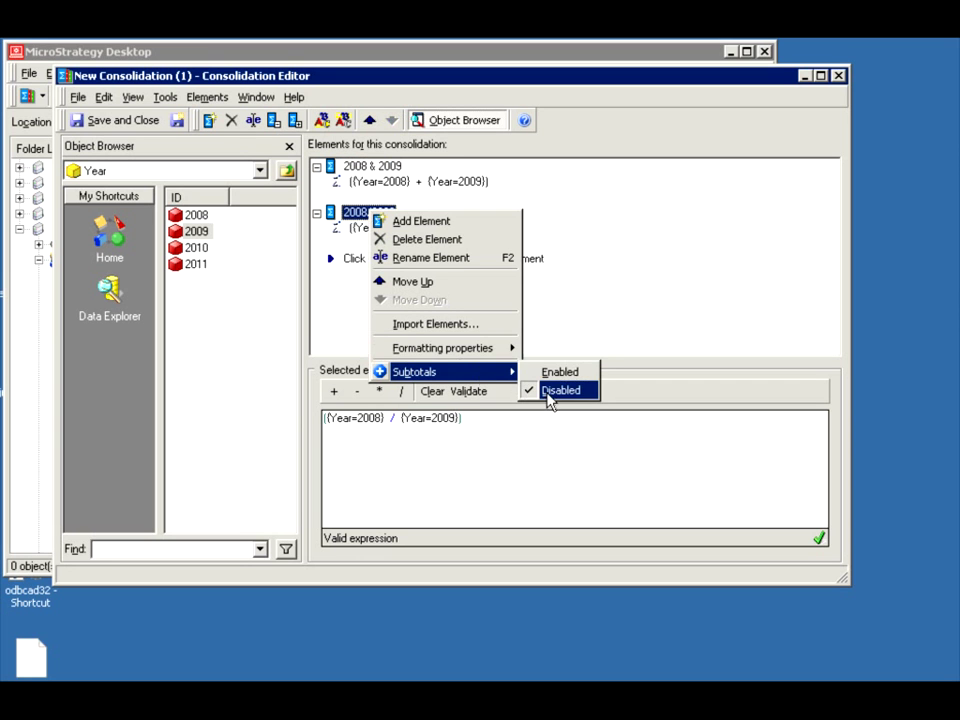
pyautogui.click(326, 296)
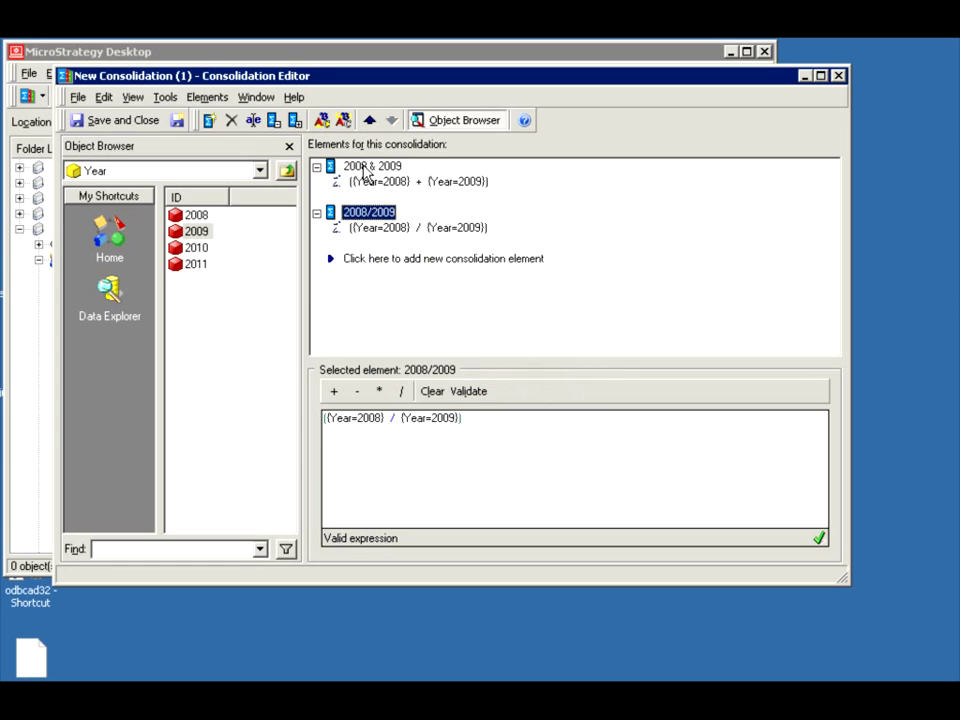
pyautogui.rightClick(357, 169)
pyautogui.moveTo(462, 332)
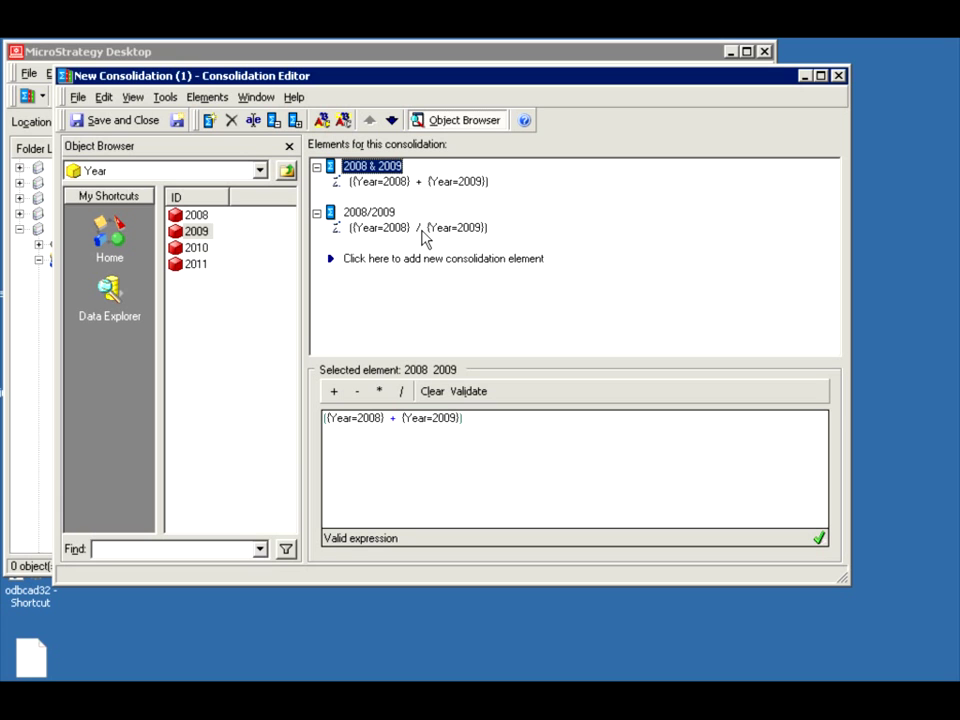
# Save the consolidation as 'My Mixed 2008 & 2009' in the Consolidations folder.
pyautogui.click(118, 122)
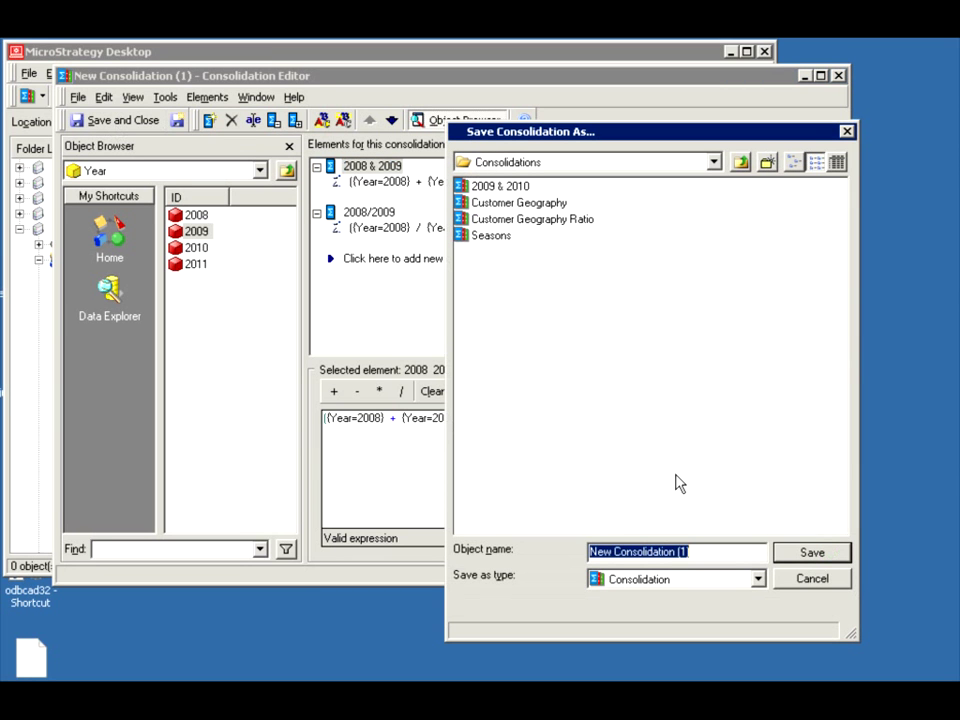
pyautogui.write('My Mixed 2008 & 2009')
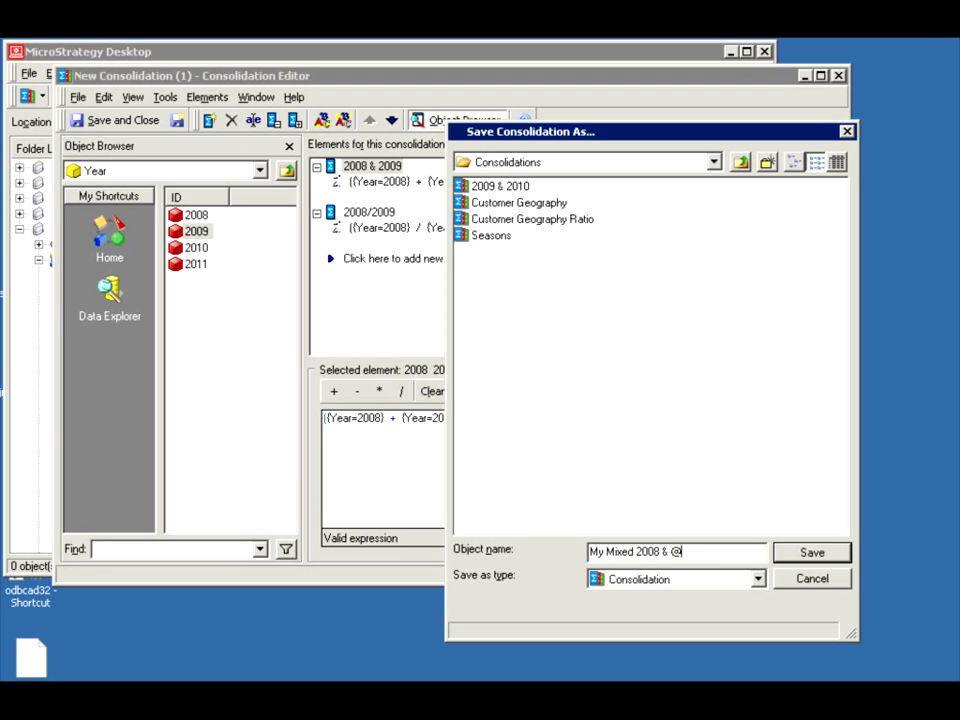
pyautogui.click(793, 551)
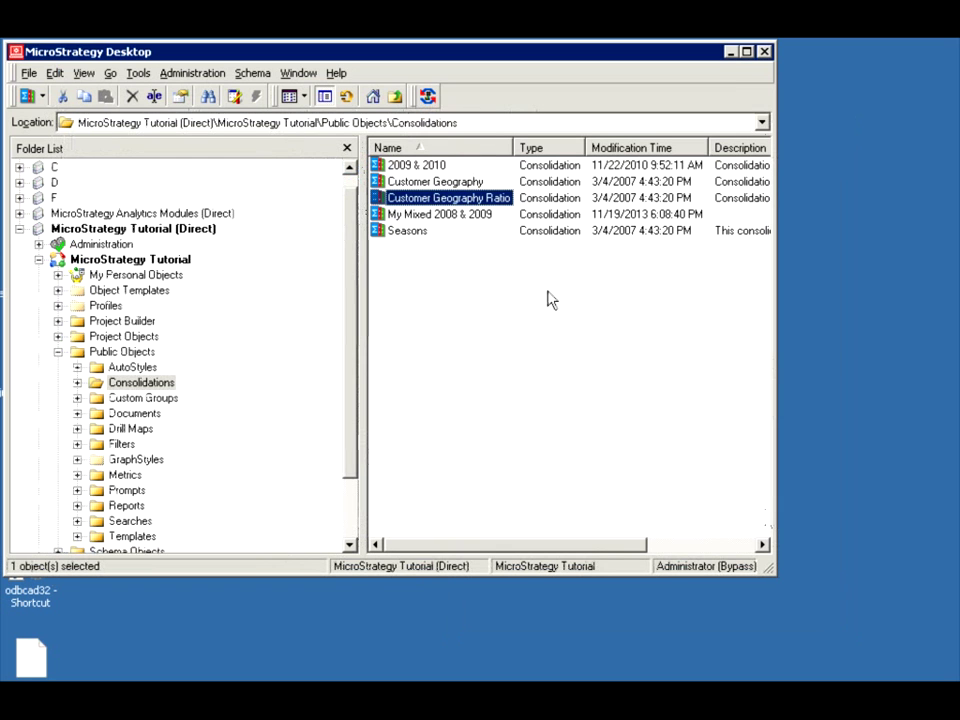
pyautogui.rightClick(411, 286)
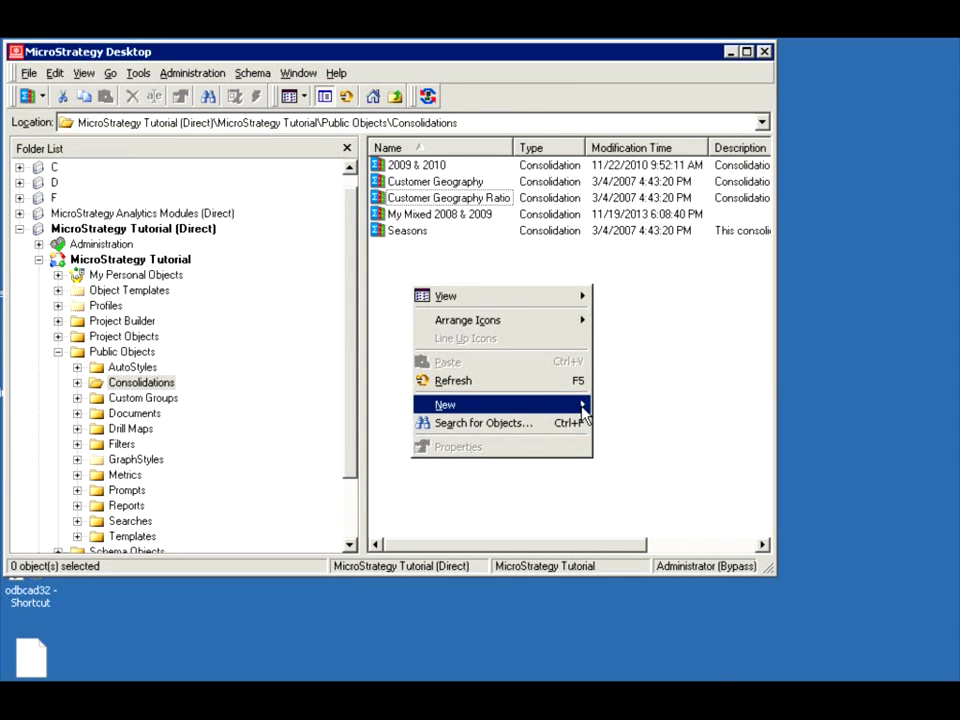
# Create a blank report and add the My Mixed 2008 & 2009 consolidation from Public Objects.
pyautogui.moveTo(583, 416)
pyautogui.click(612, 446)
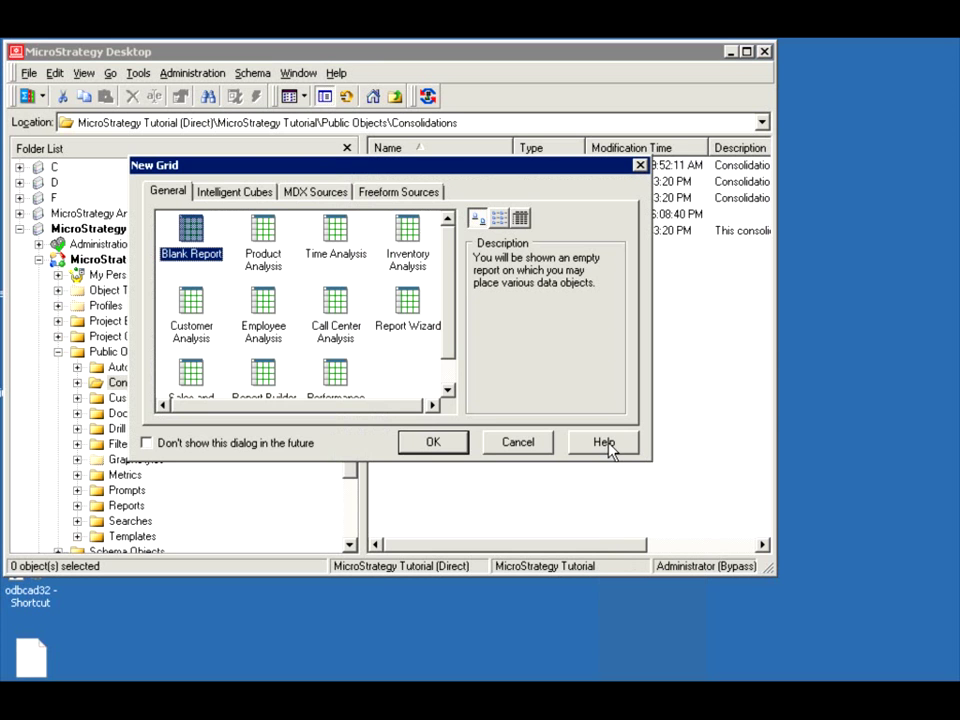
pyautogui.click(438, 442)
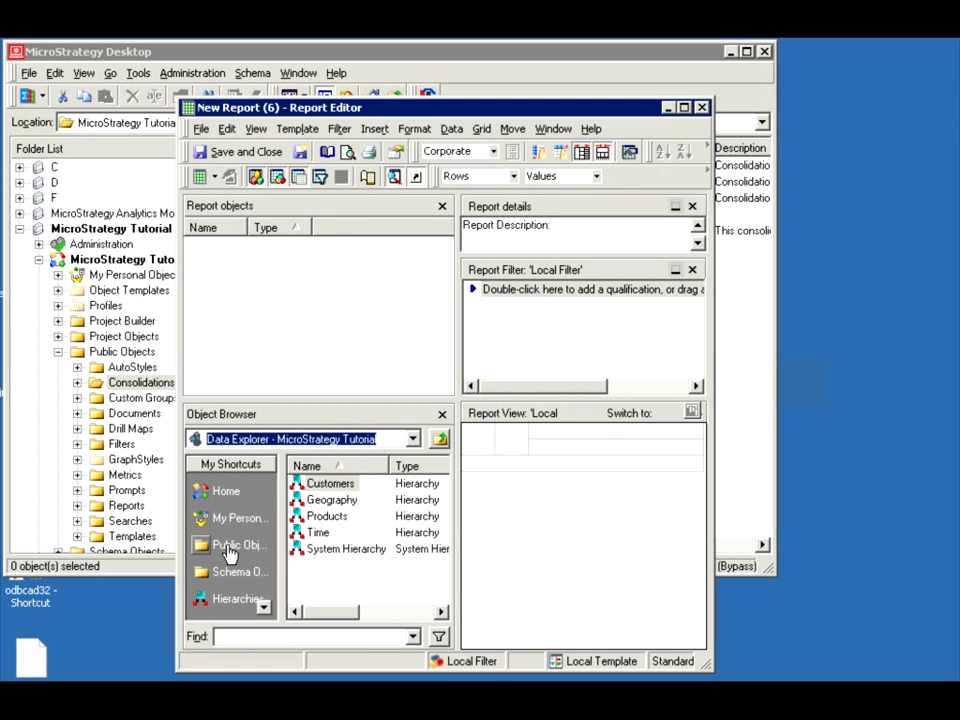
pyautogui.click(226, 545)
pyautogui.doubleClick(325, 499)
pyautogui.doubleClick(332, 533)
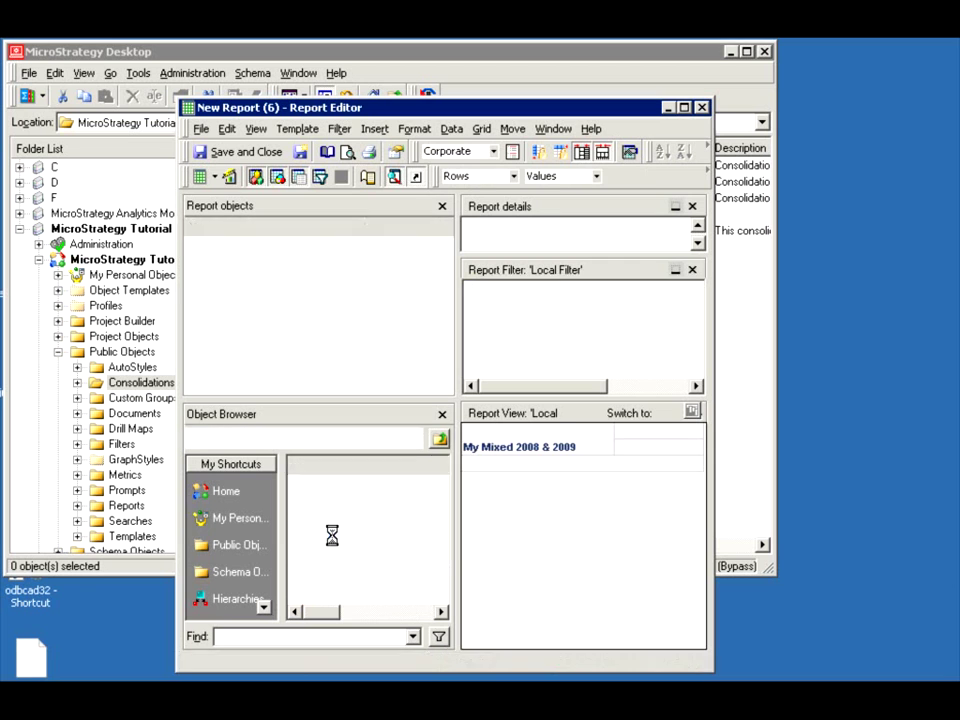
# Add the Revenue metric from Public Objects > Metrics > Sales Metrics to the report.
pyautogui.click(210, 572)
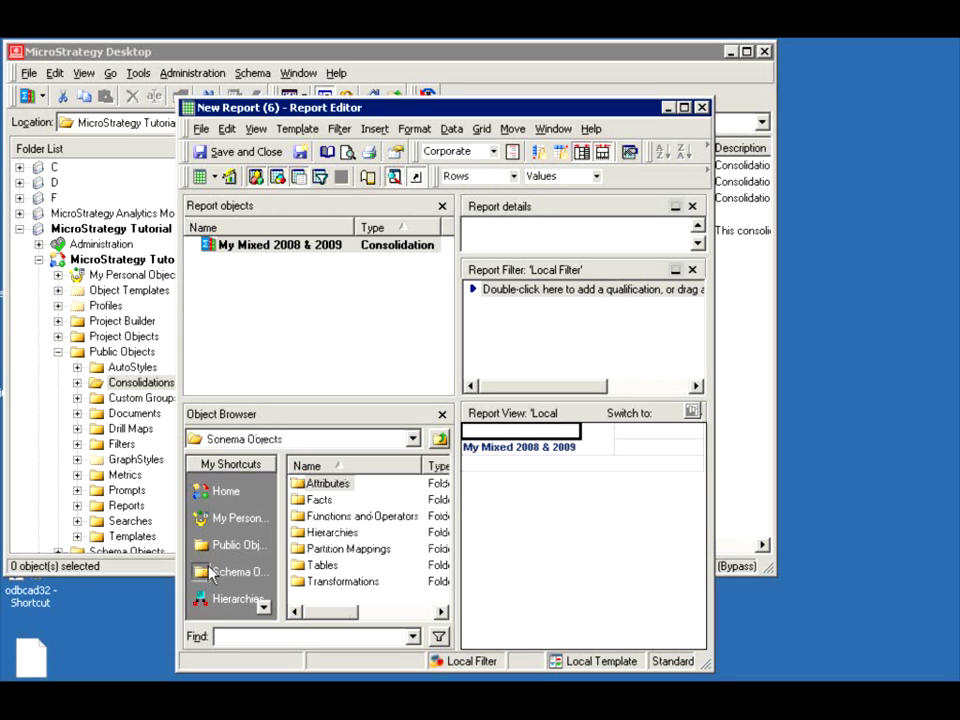
pyautogui.click(228, 545)
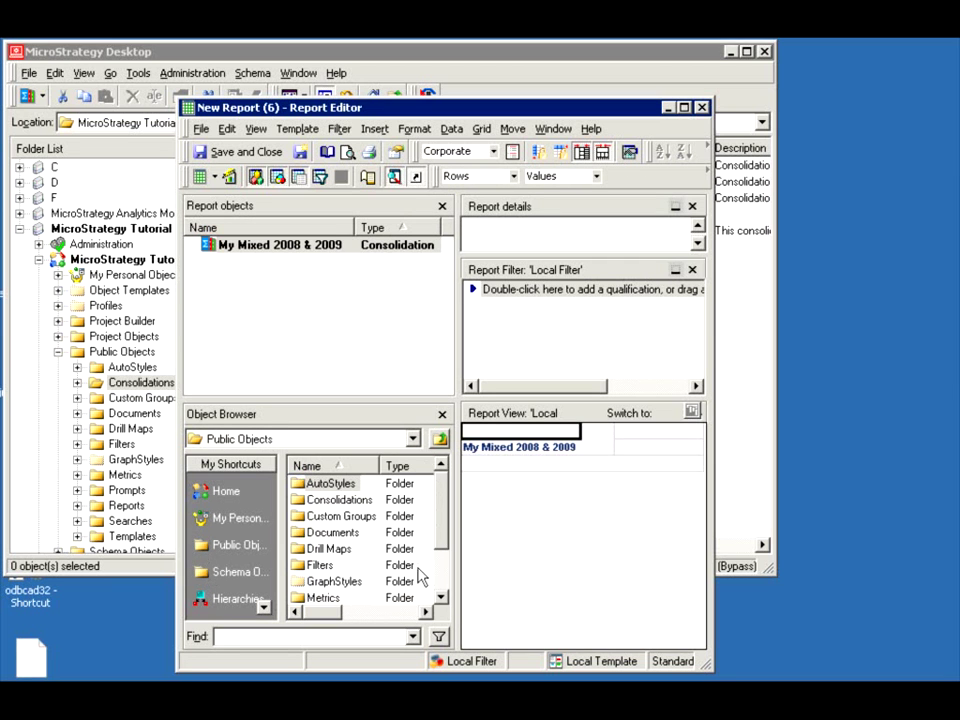
pyautogui.doubleClick(310, 598)
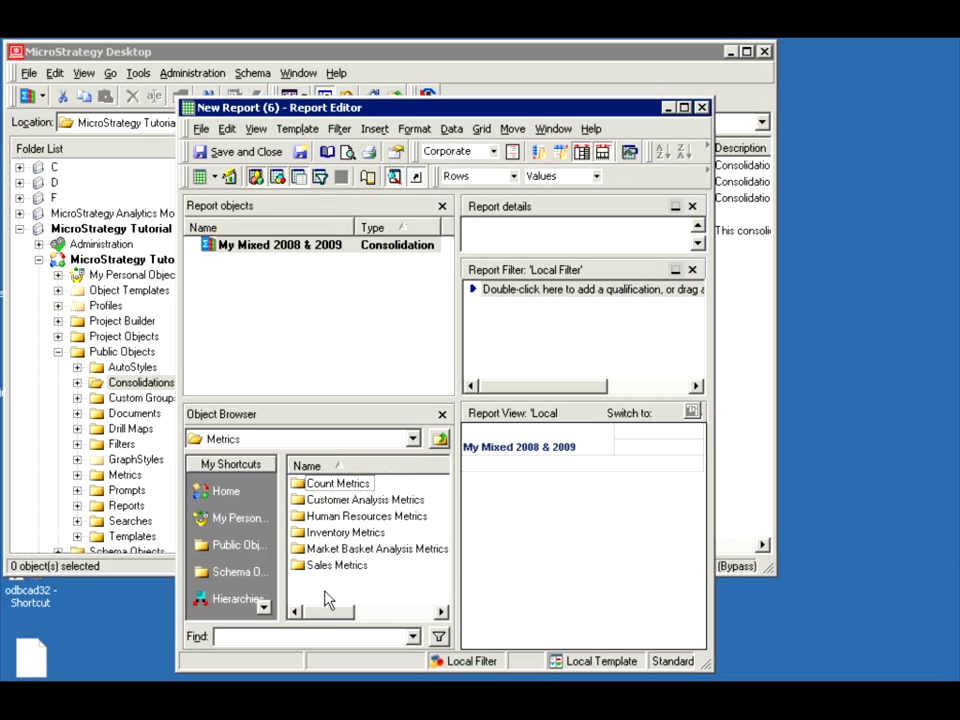
pyautogui.doubleClick(318, 565)
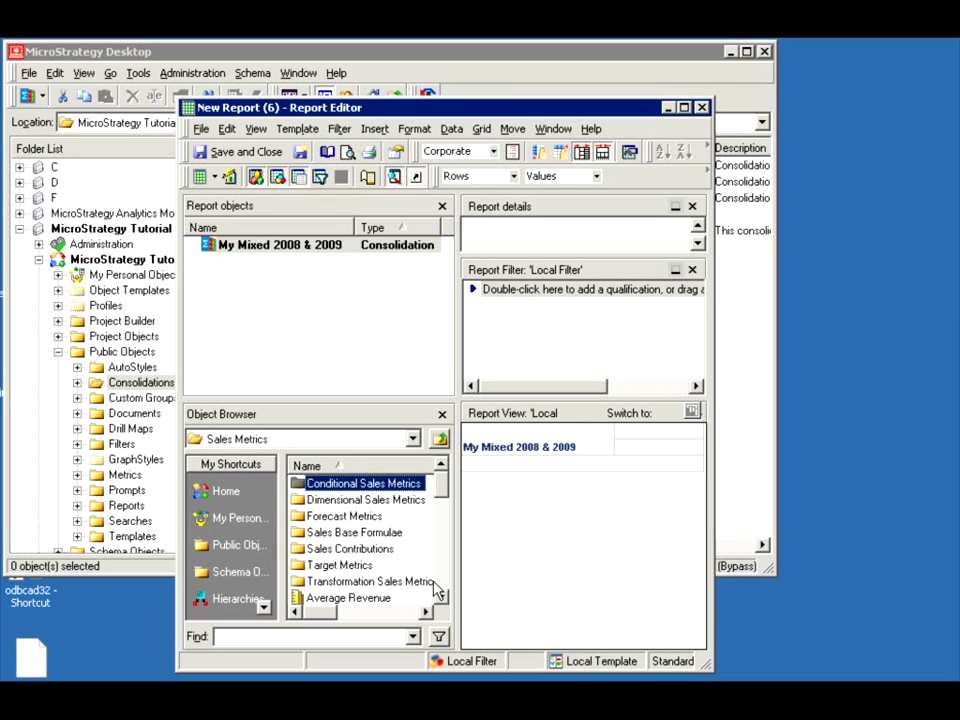
pyautogui.click(441, 591)
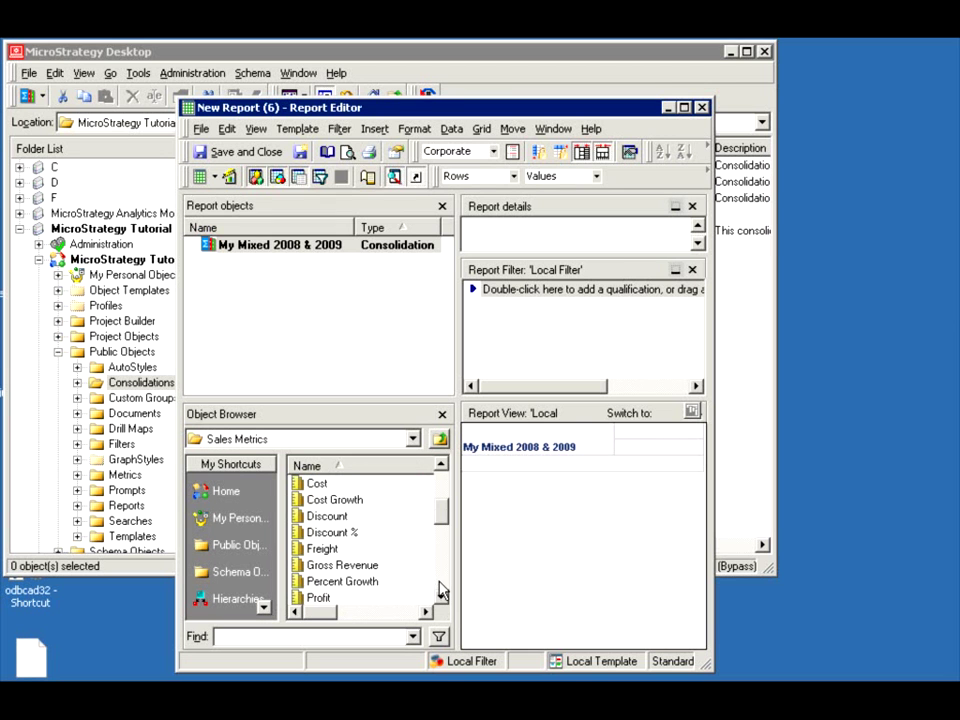
pyautogui.click(441, 591)
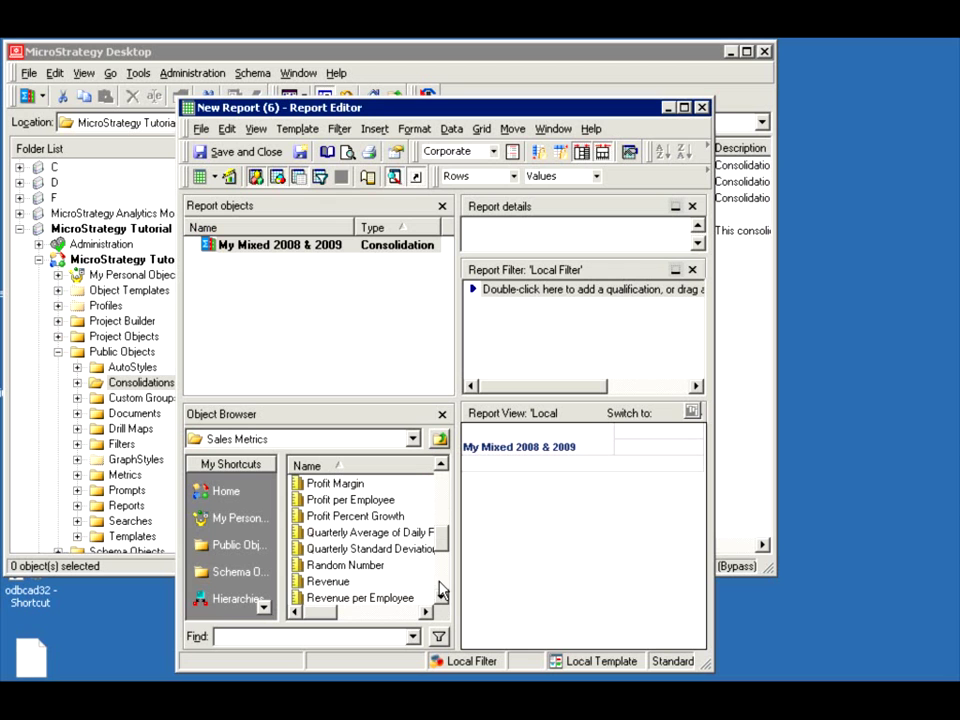
pyautogui.doubleClick(327, 581)
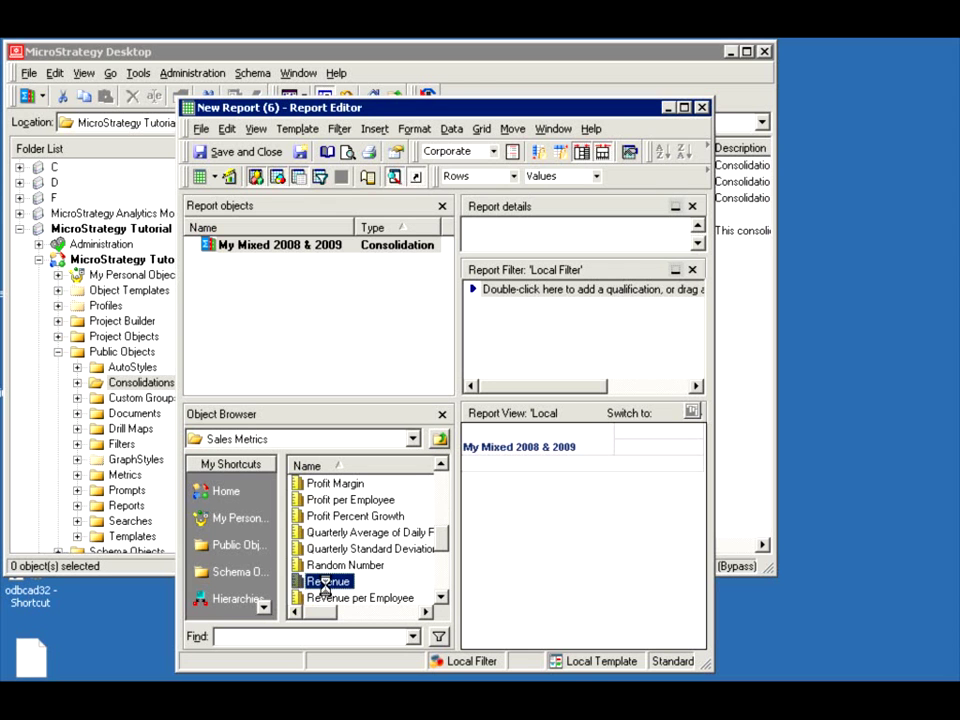
# Run the report in Grid View, enlarge its window, and inspect the 2008/2009 row and Revenue column options.
pyautogui.click(200, 176)
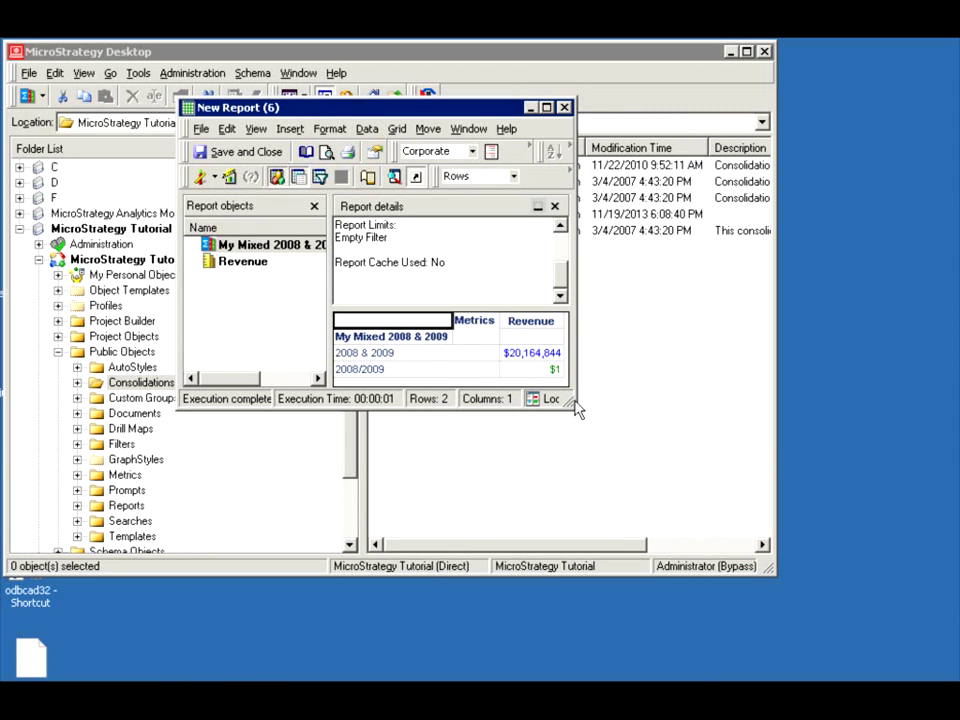
pyautogui.moveTo(572, 406); pyautogui.dragTo(630, 474)
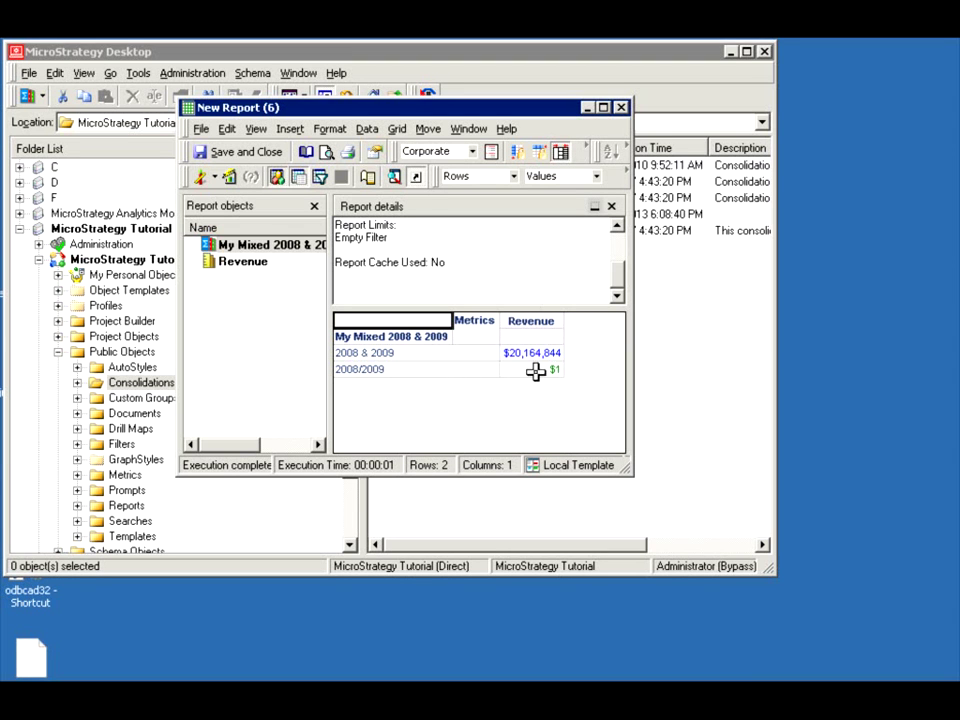
pyautogui.rightClick(350, 369)
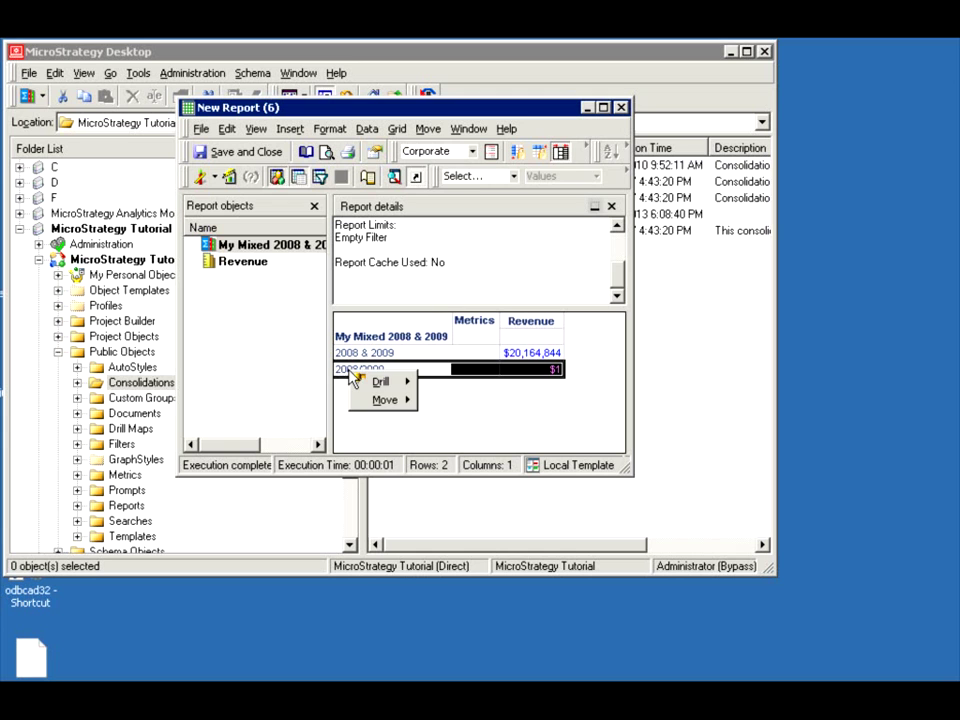
pyautogui.click(546, 368)
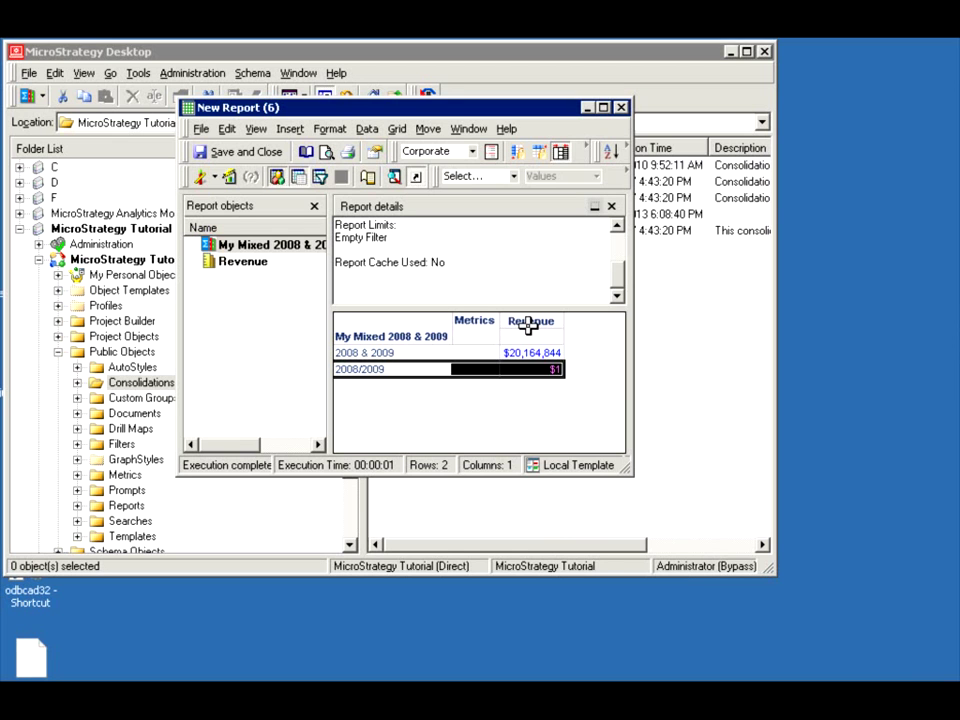
pyautogui.rightClick(530, 328)
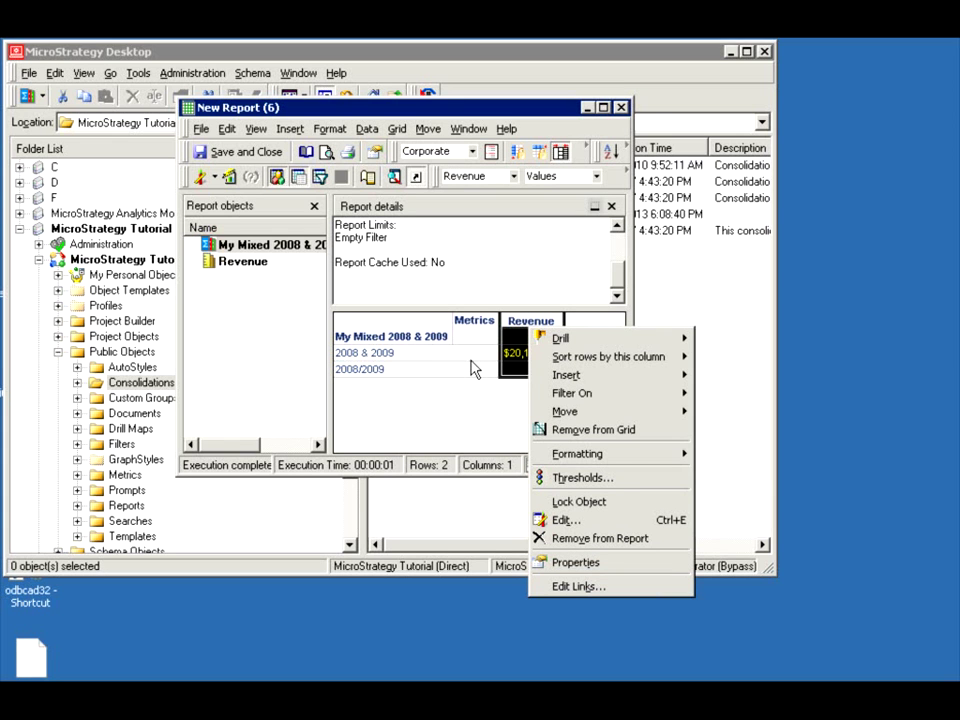
pyautogui.click(228, 246)
# Open the My Mixed 2008 & 2009 consolidation in the Consolidation Editor from the report.
pyautogui.rightClick(228, 246)
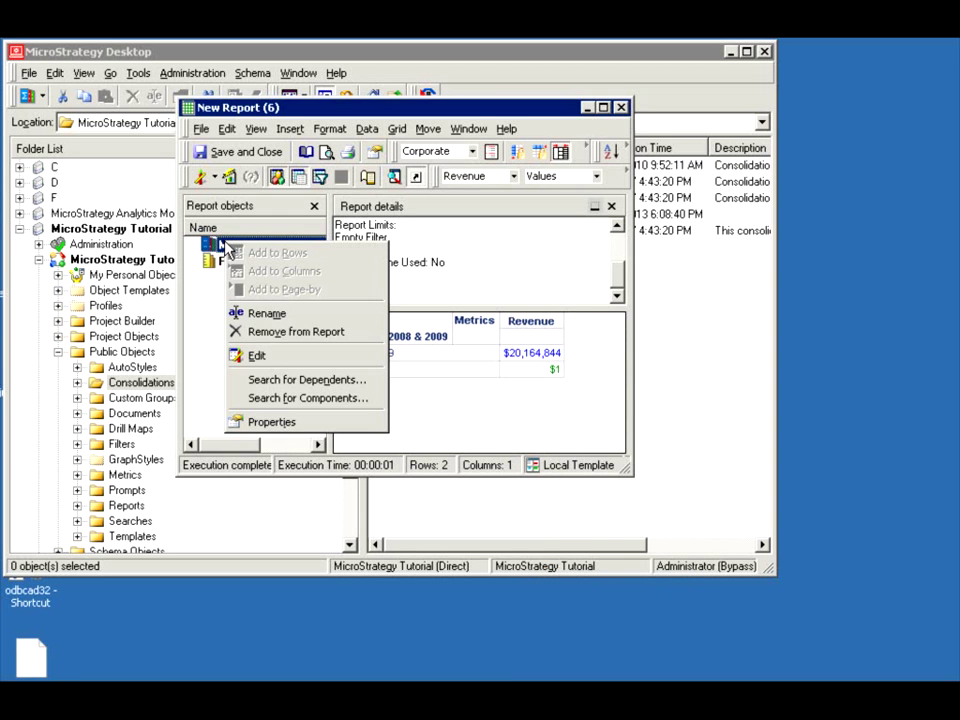
pyautogui.click(257, 356)
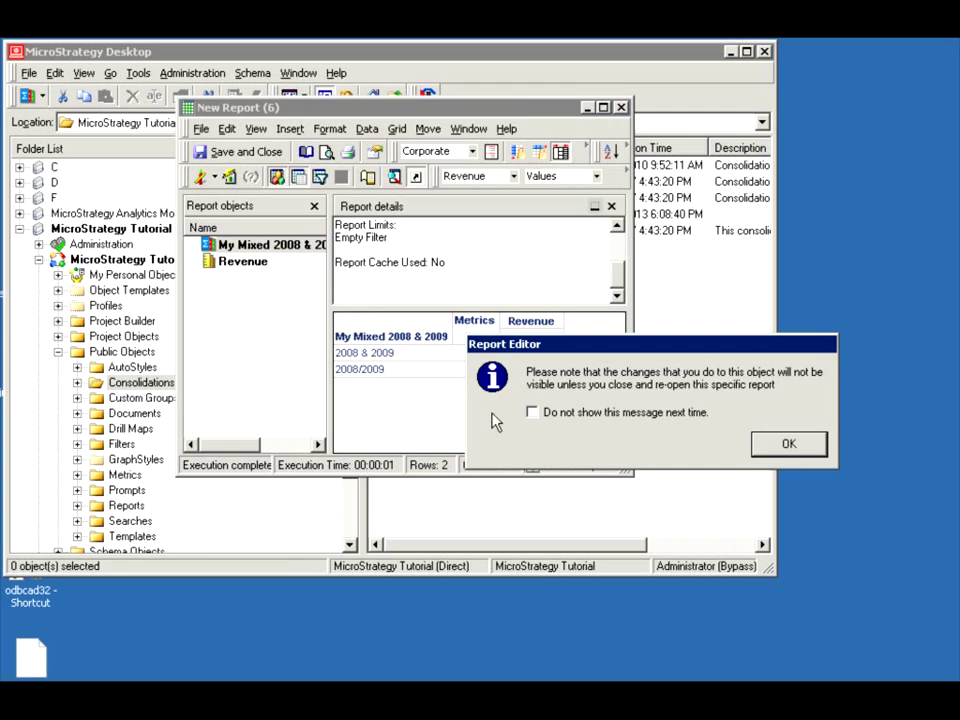
pyautogui.click(786, 443)
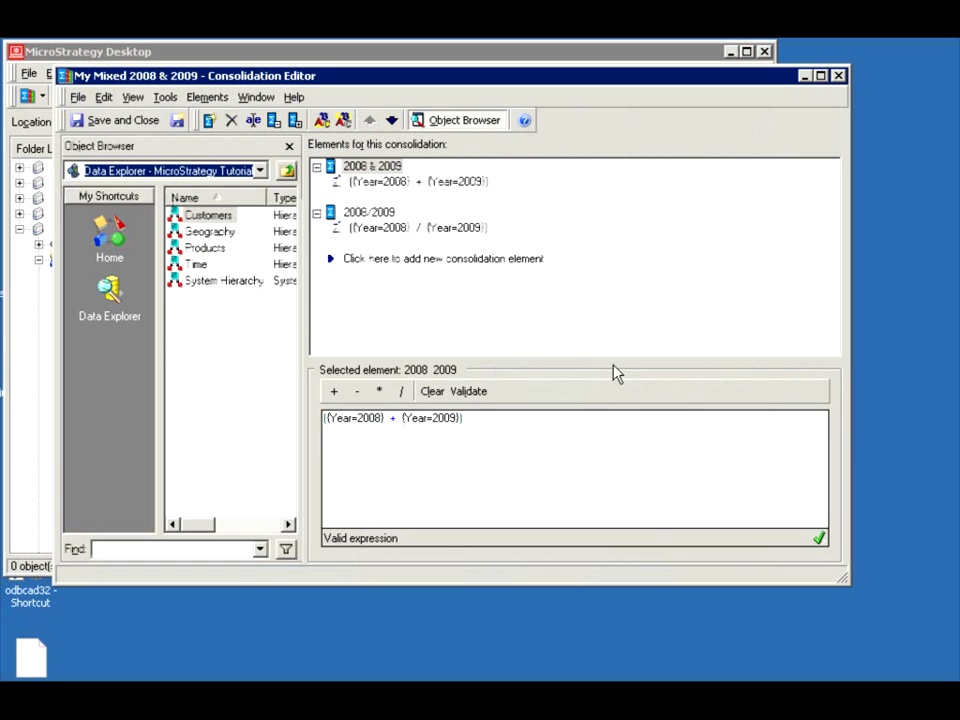
# Format the 2008/2009 element values as Percent with 2 decimal places.
pyautogui.click(372, 212)
pyautogui.rightClick(379, 211)
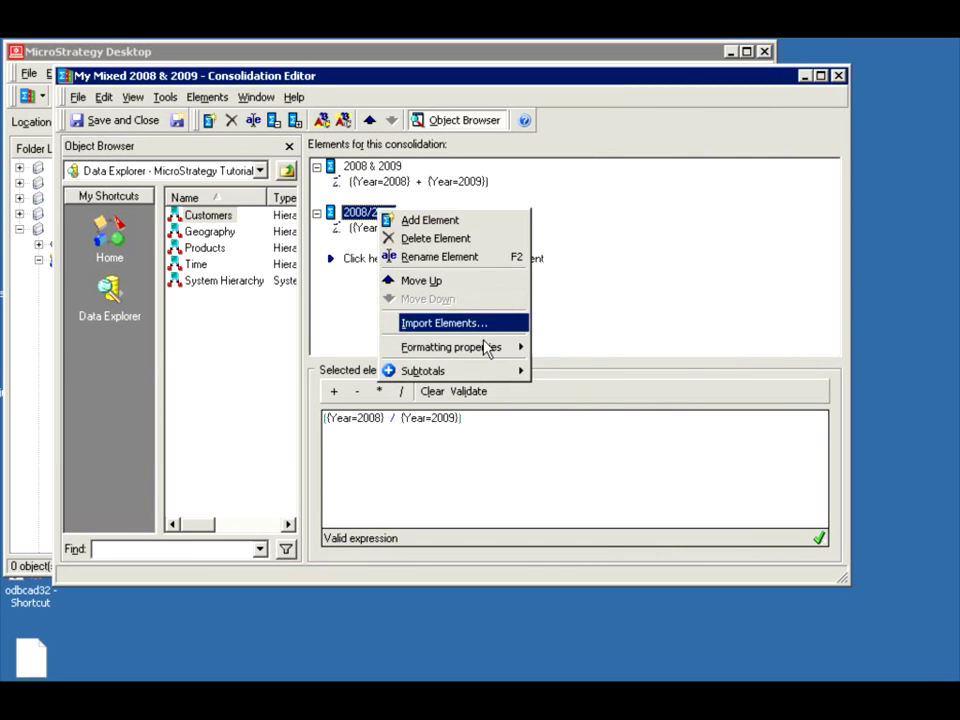
pyautogui.moveTo(495, 350)
pyautogui.click(553, 369)
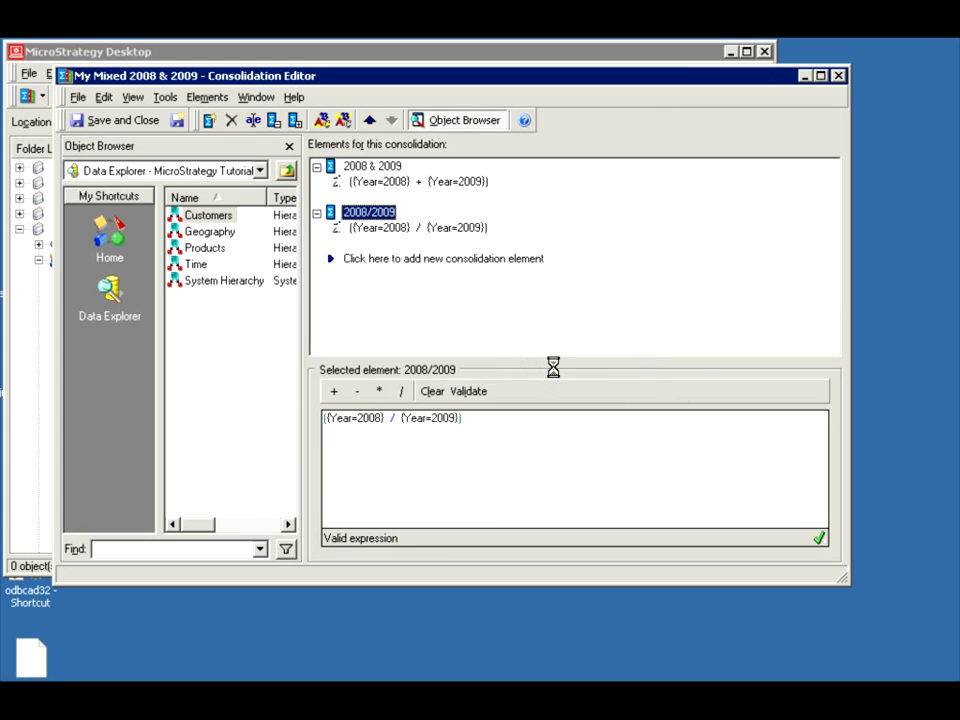
pyautogui.click(512, 242)
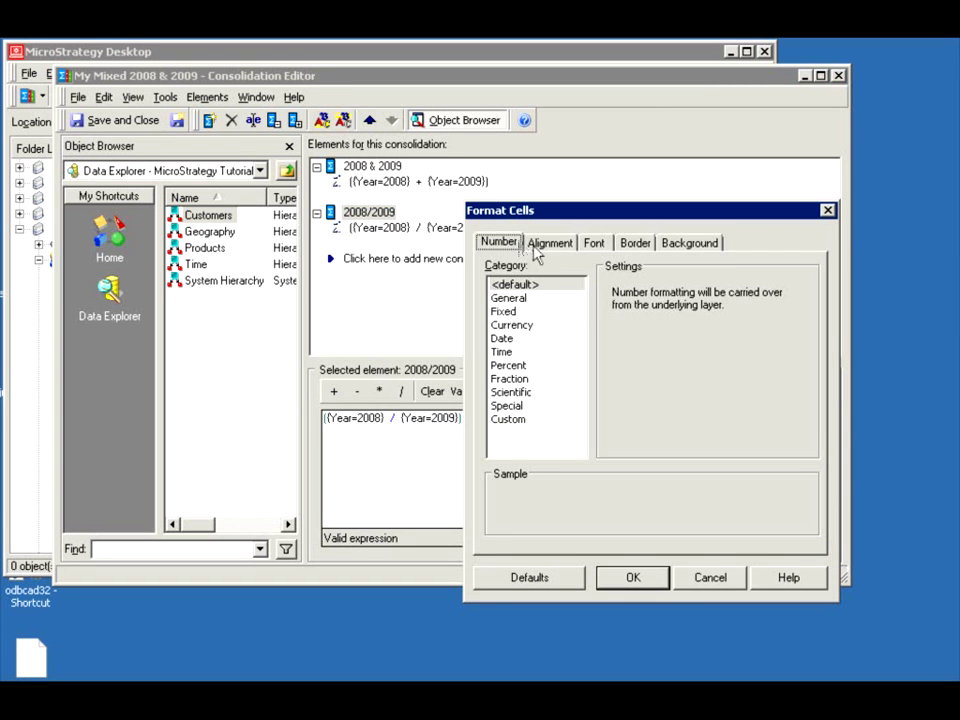
pyautogui.click(508, 366)
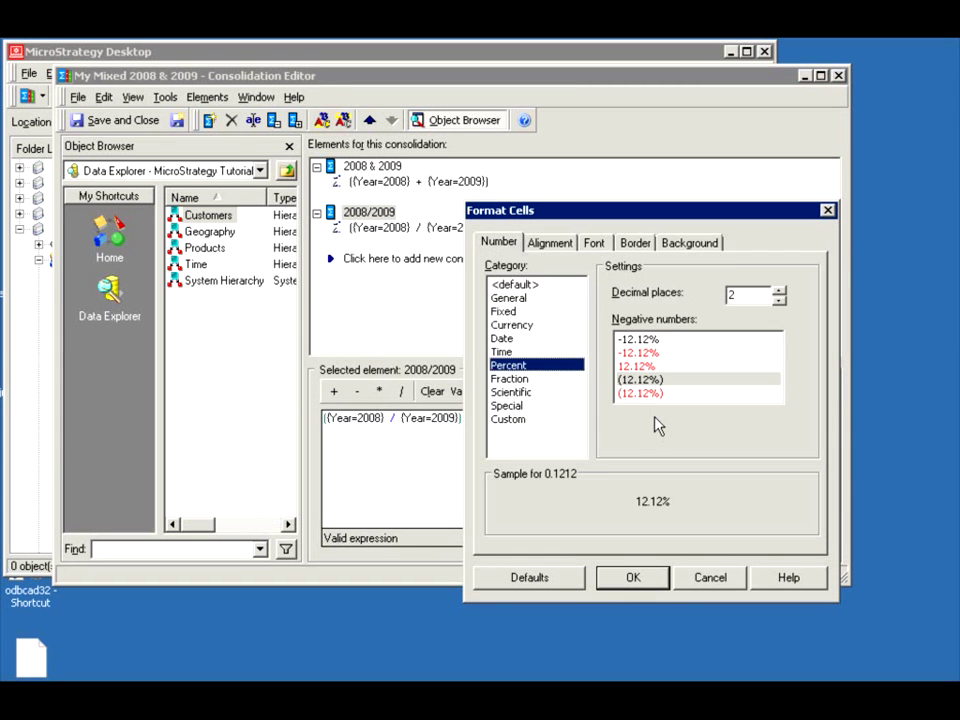
pyautogui.click(652, 575)
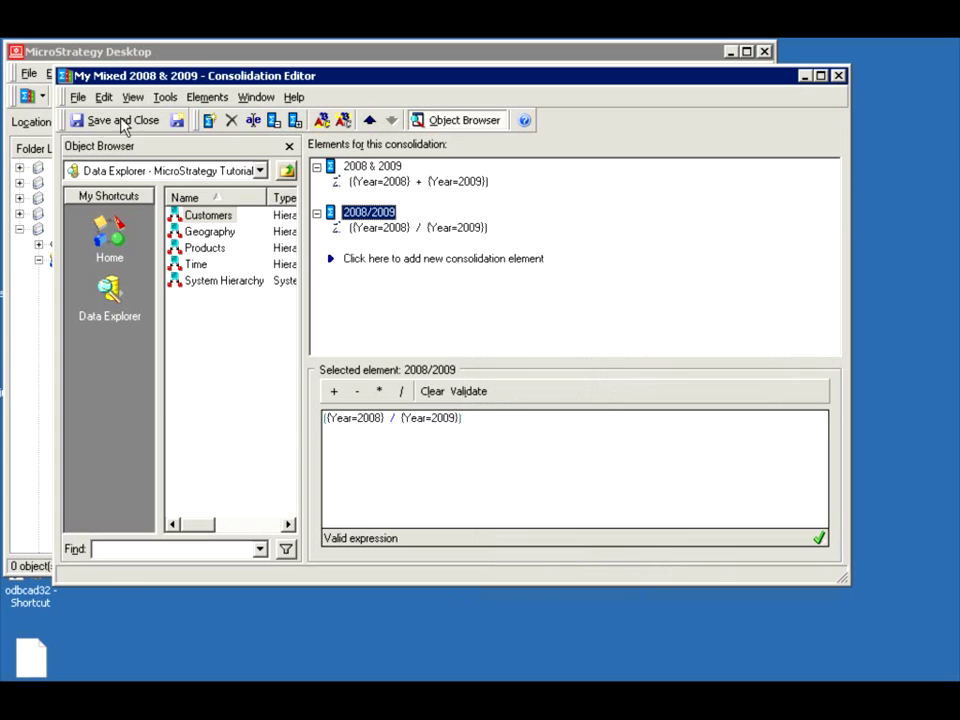
# Save the consolidation and the report as 'my test cons', then reopen and enlarge the report.
pyautogui.click(121, 121)
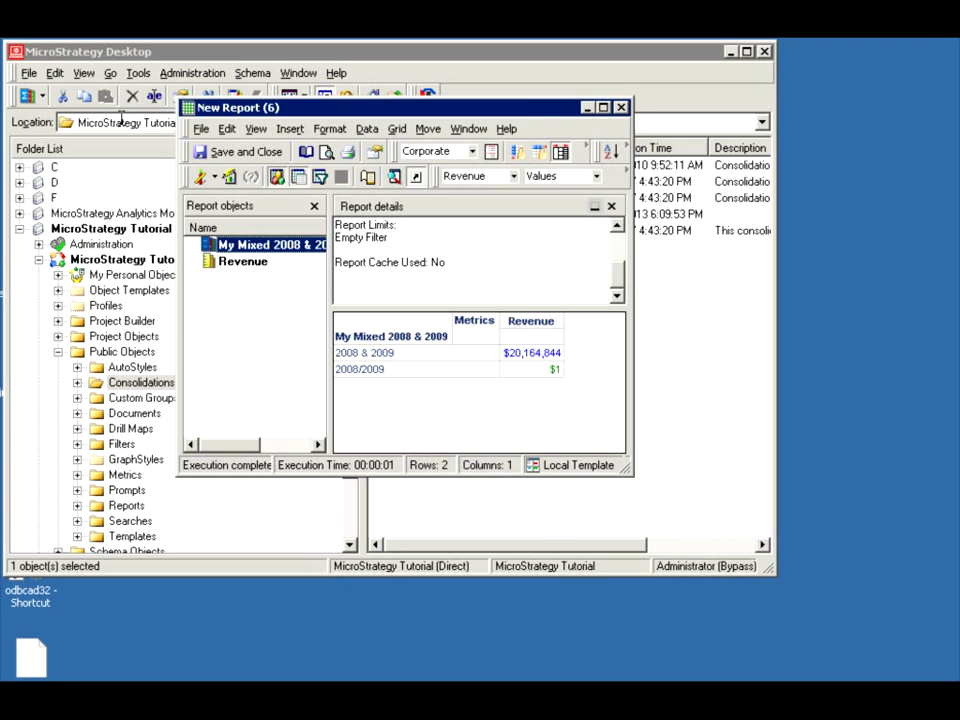
pyautogui.click(215, 157)
pyautogui.write('my test cons')
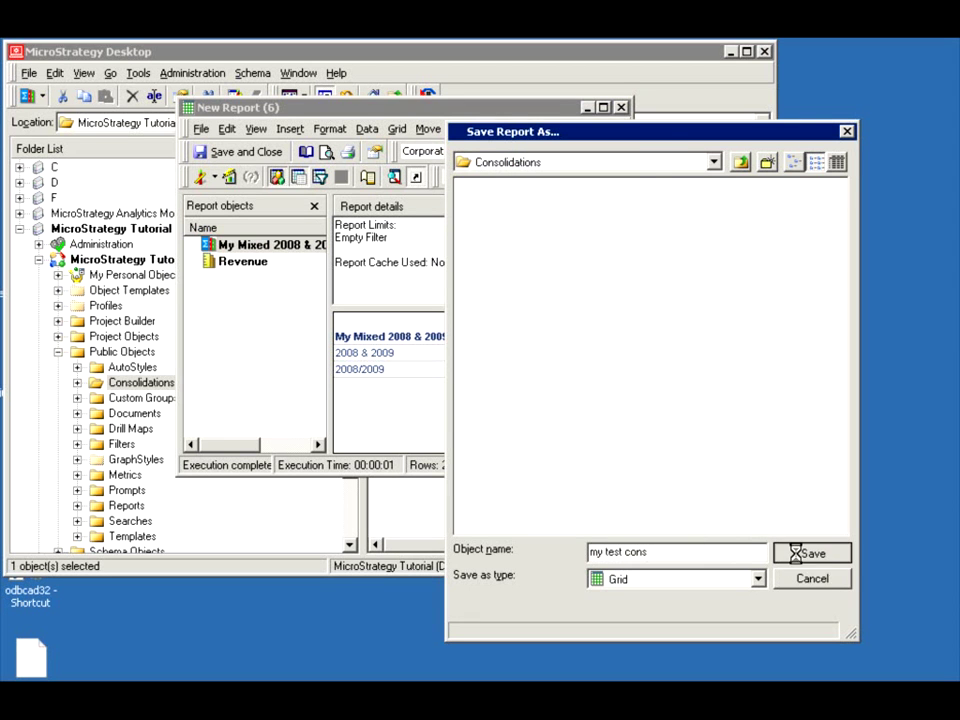
pyautogui.click(788, 552)
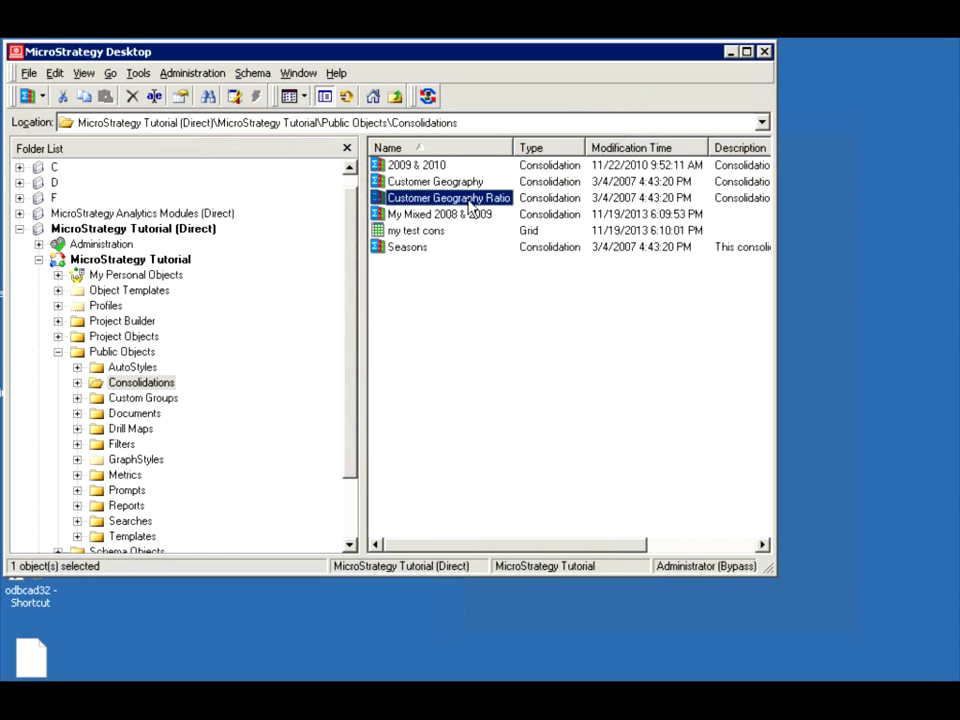
pyautogui.doubleClick(415, 231)
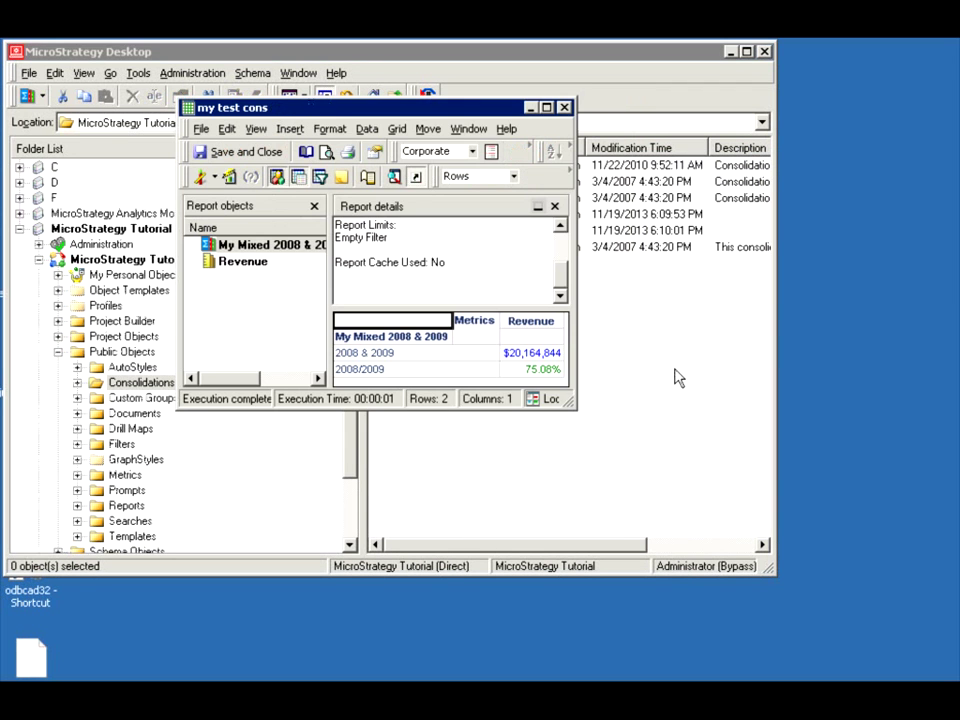
pyautogui.moveTo(568, 402); pyautogui.dragTo(616, 444)
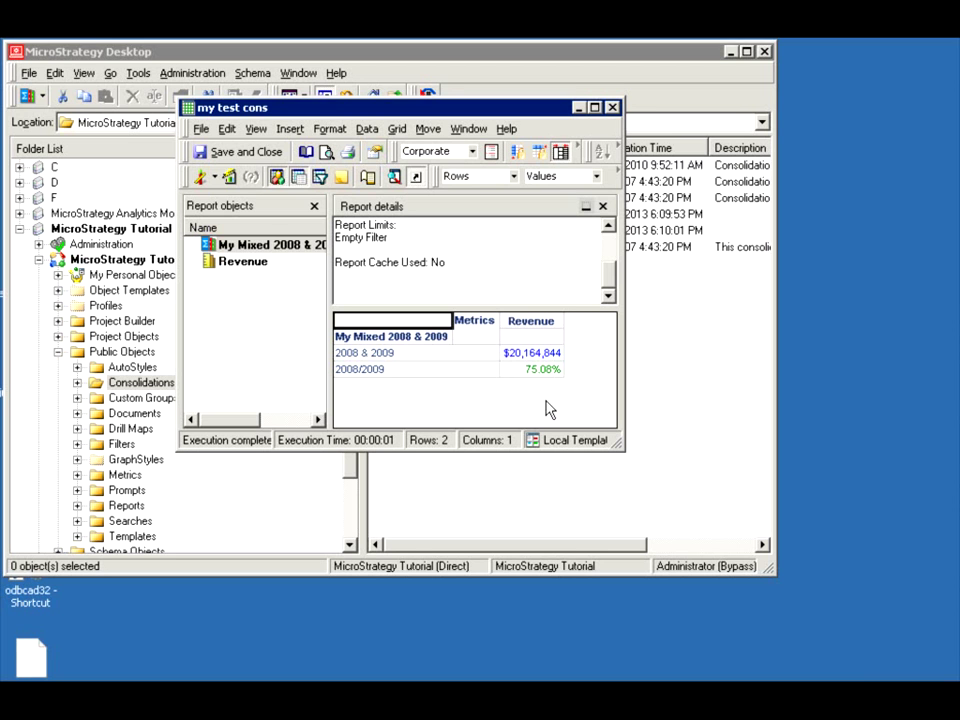
pyautogui.click(214, 177)
pyautogui.click(243, 274)
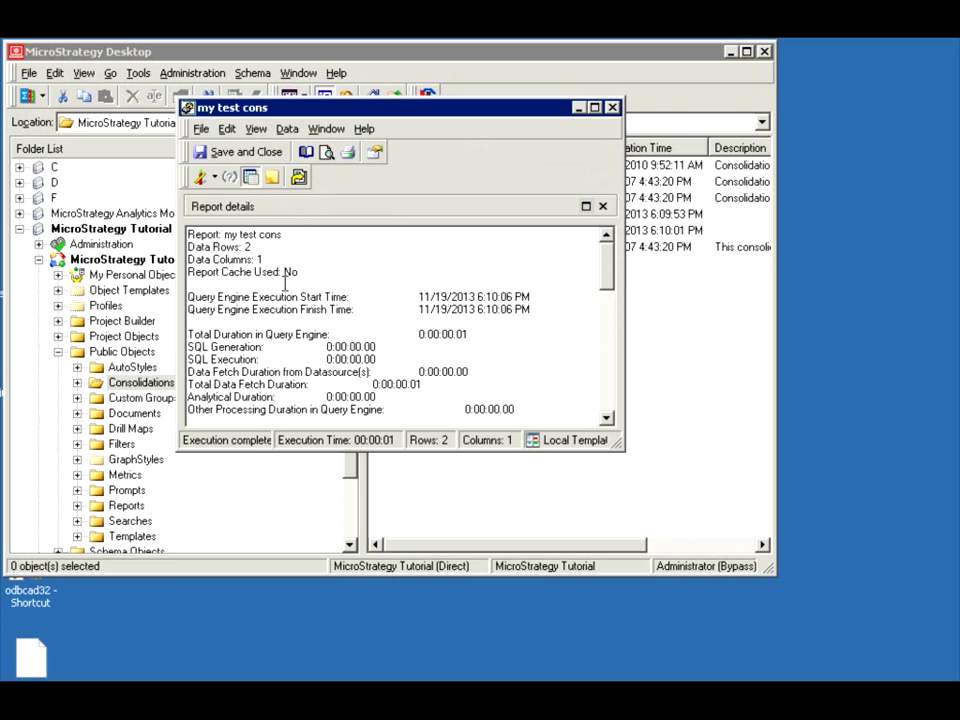
pyautogui.moveTo(615, 443); pyautogui.dragTo(680, 681)
pyautogui.moveTo(671, 437); pyautogui.dragTo(664, 626)
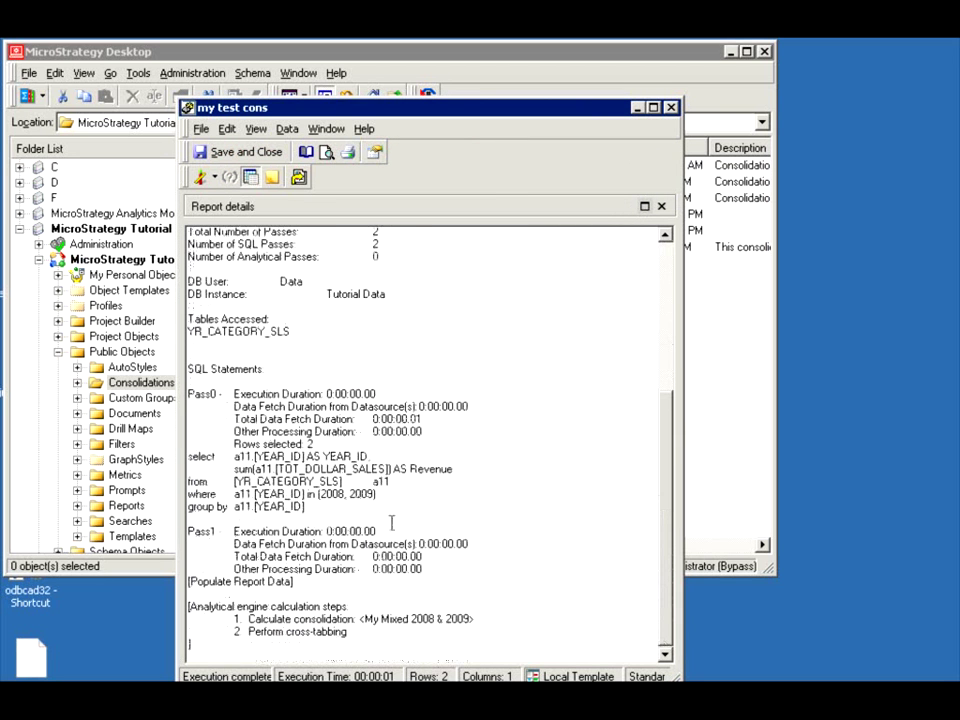
pyautogui.moveTo(235, 457); pyautogui.dragTo(463, 469)
pyautogui.moveTo(374, 495); pyautogui.dragTo(321, 500)
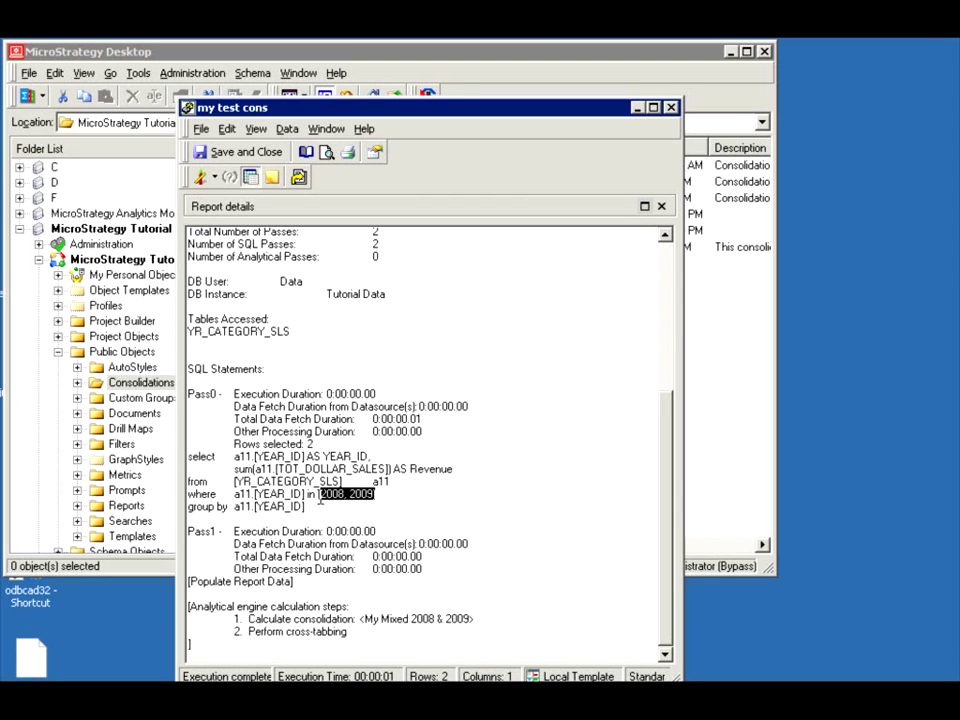
pyautogui.moveTo(247, 619); pyautogui.dragTo(486, 619)
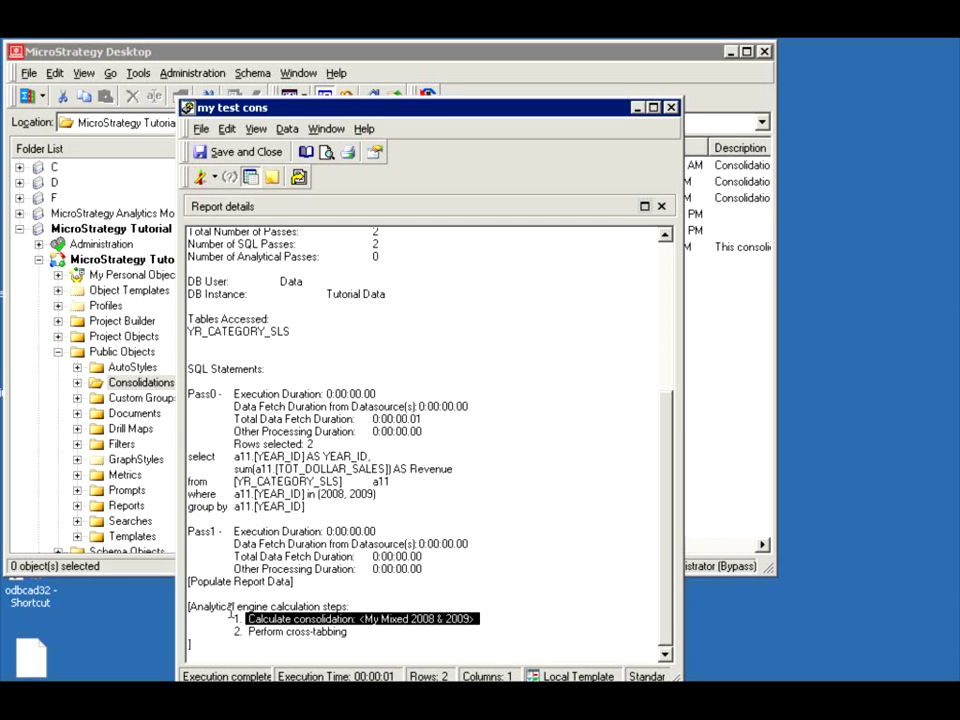
pyautogui.moveTo(190, 606); pyautogui.dragTo(353, 606)
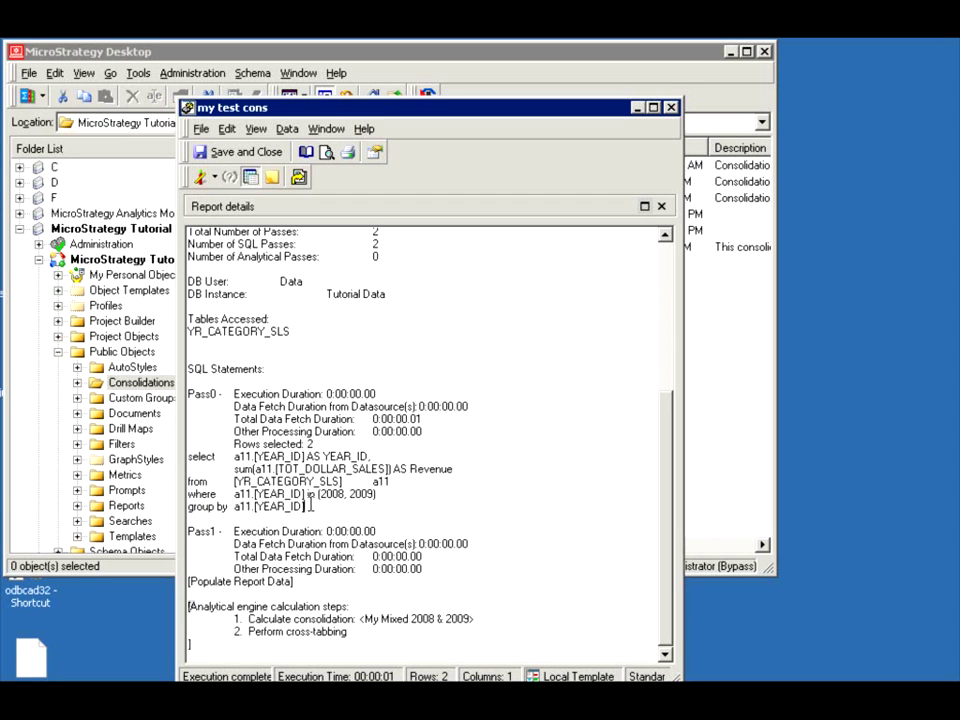
pyautogui.moveTo(316, 507); pyautogui.dragTo(187, 456)
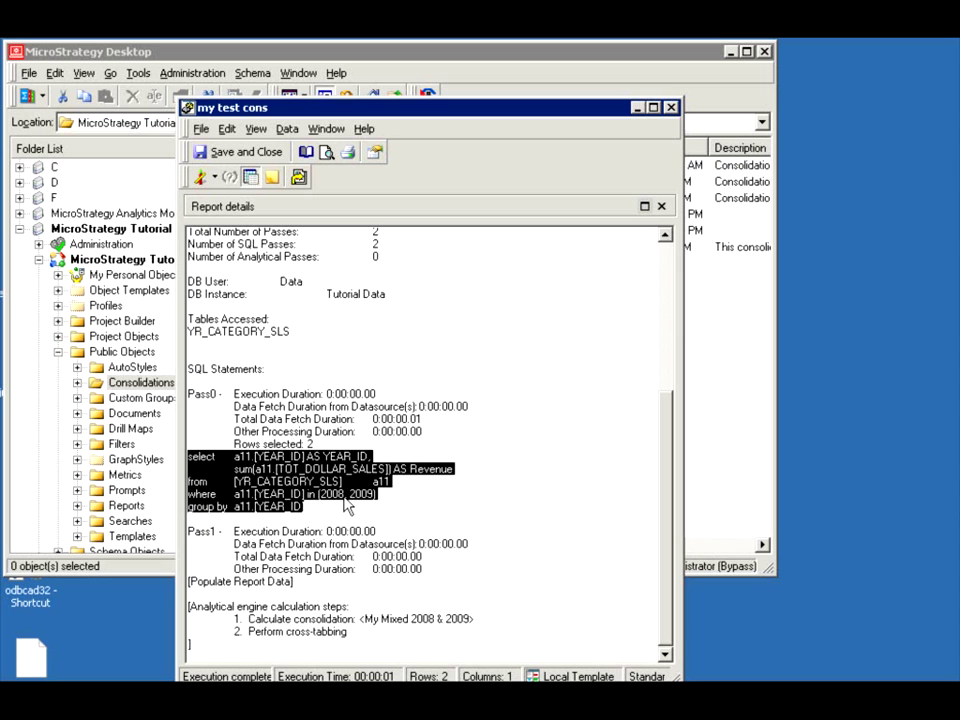
pyautogui.click(334, 499)
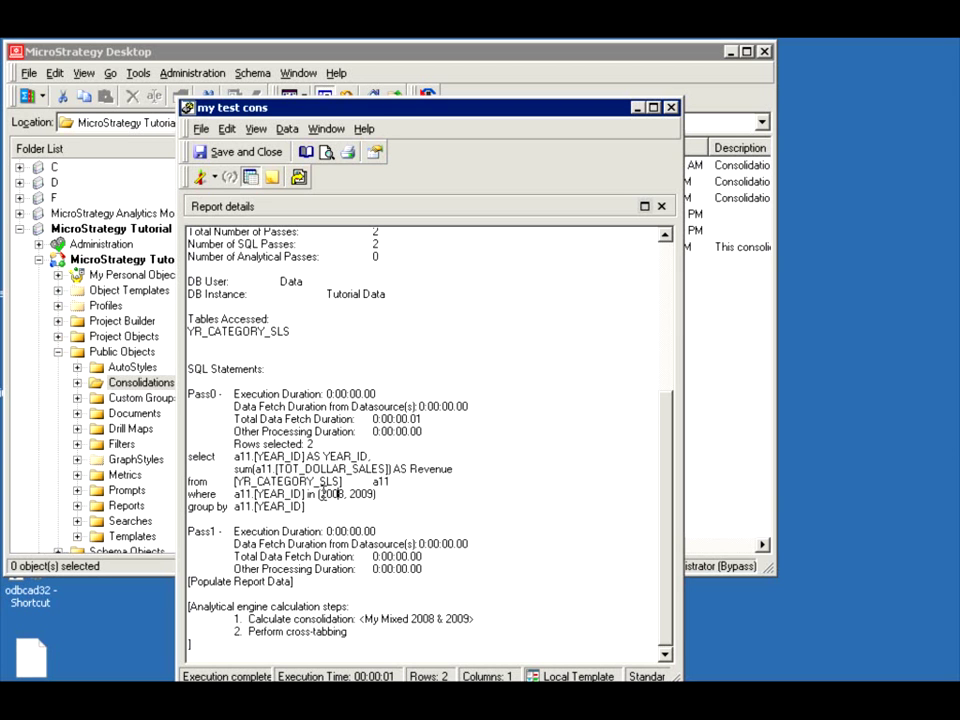
pyautogui.moveTo(320, 494); pyautogui.dragTo(374, 497)
# Switch the report to Grid View and turn on the Total subtotal.
pyautogui.click(214, 180)
pyautogui.click(229, 217)
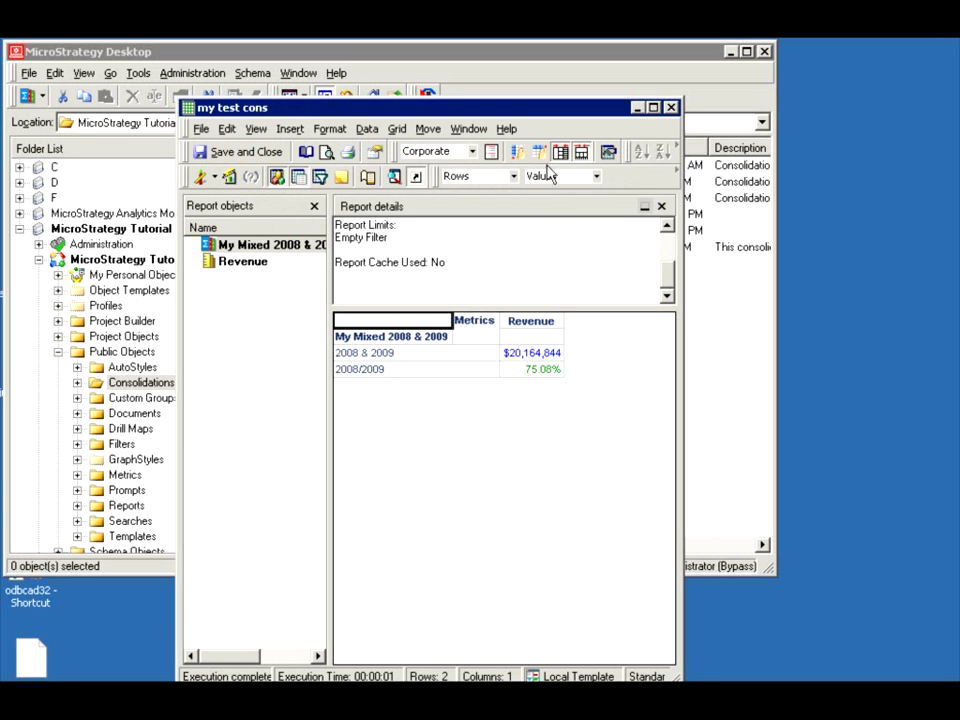
pyautogui.click(372, 130)
pyautogui.click(388, 171)
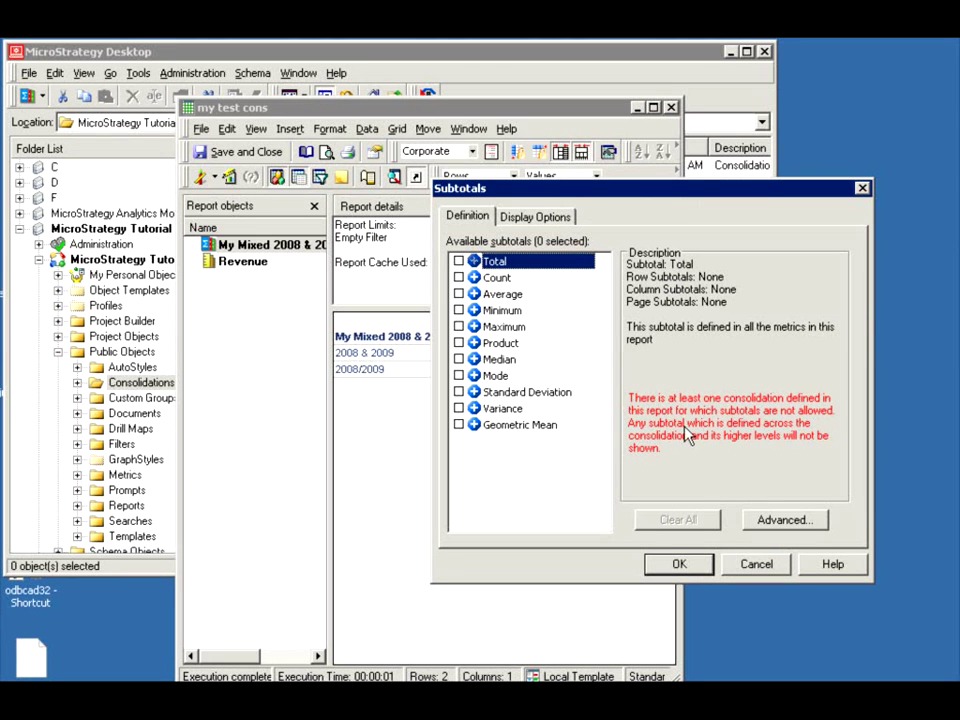
pyautogui.click(458, 262)
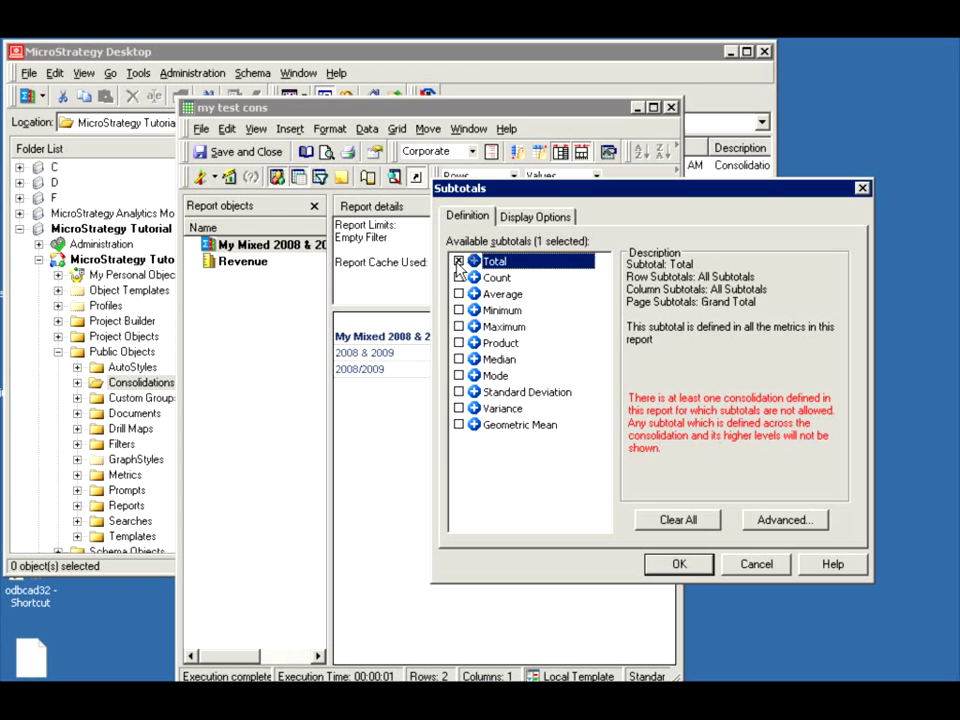
pyautogui.click(678, 565)
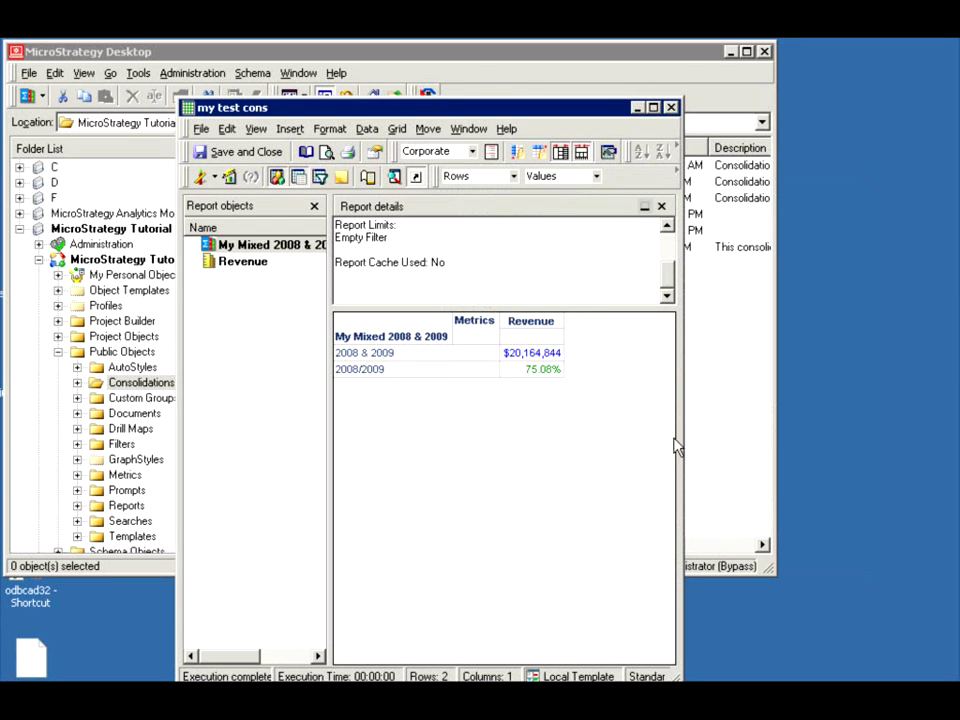
pyautogui.moveTo(684, 458); pyautogui.dragTo(766, 456)
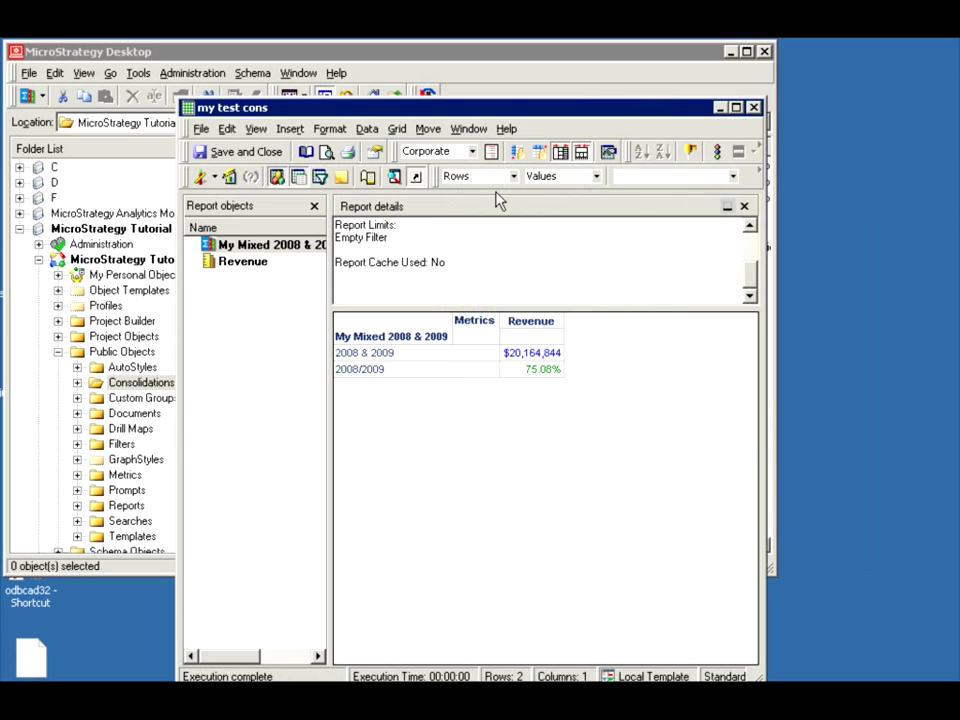
# Reopen the Subtotals settings twice to check them, cancelling without changes.
pyautogui.click(367, 130)
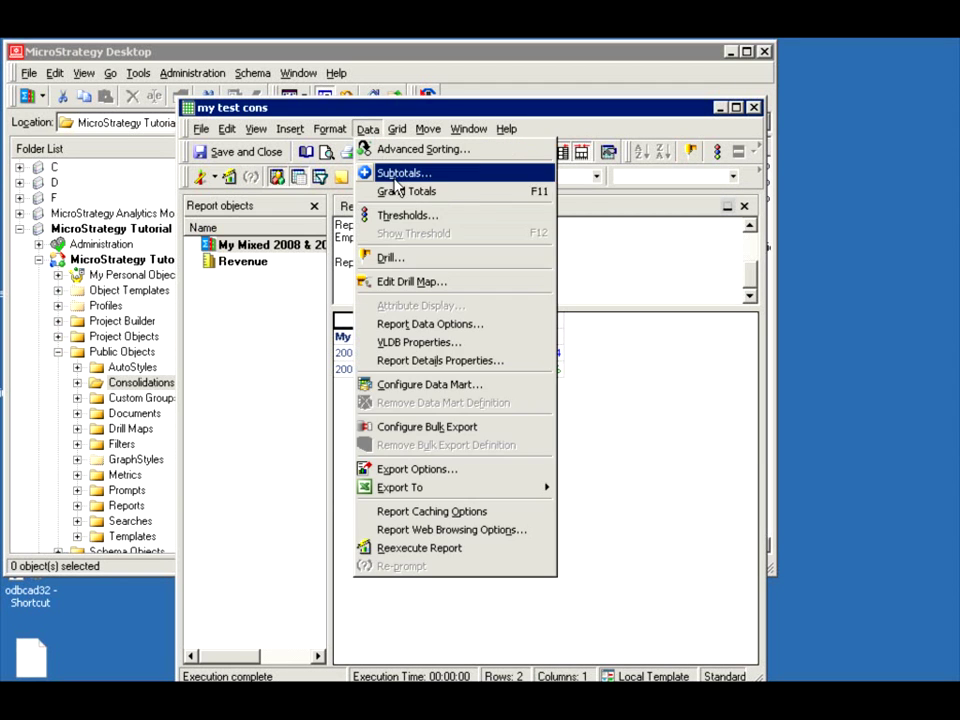
pyautogui.click(385, 171)
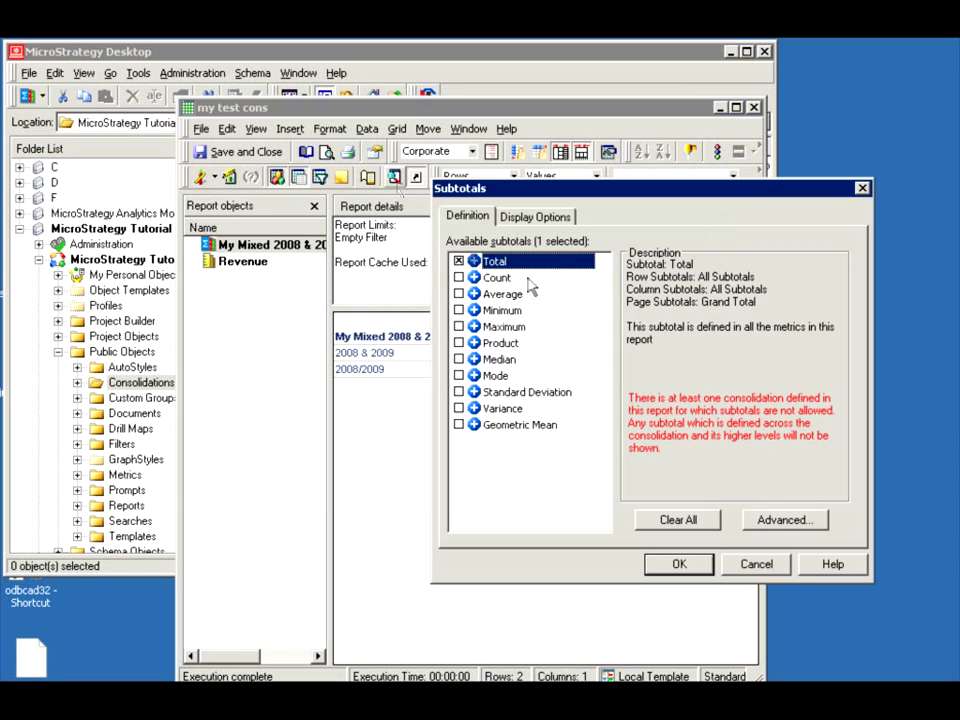
pyautogui.click(755, 565)
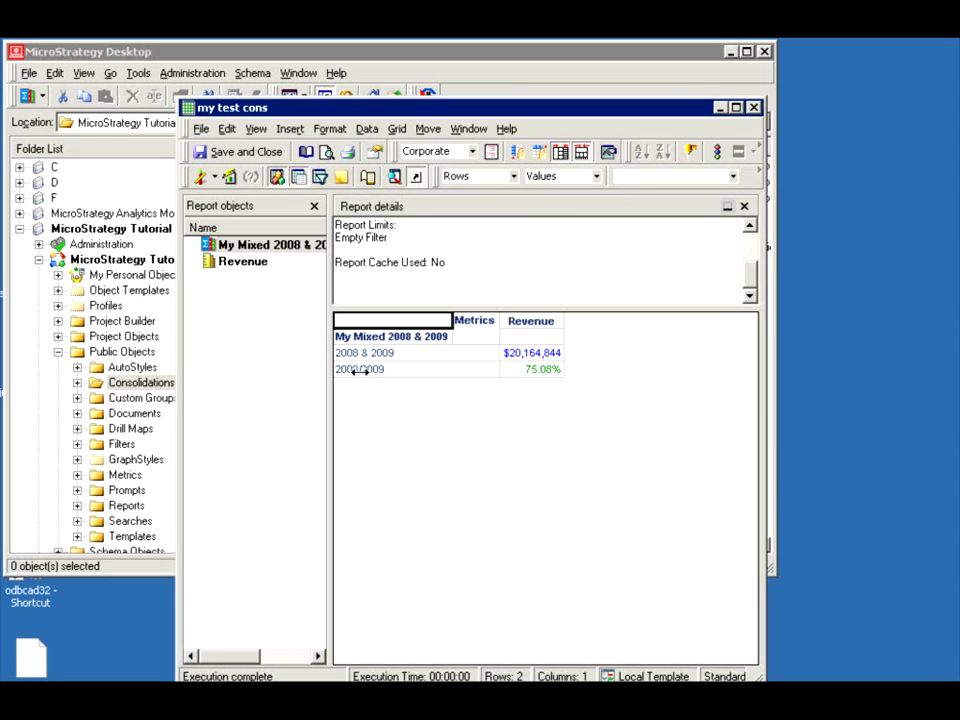
pyautogui.click(335, 131)
pyautogui.moveTo(366, 131)
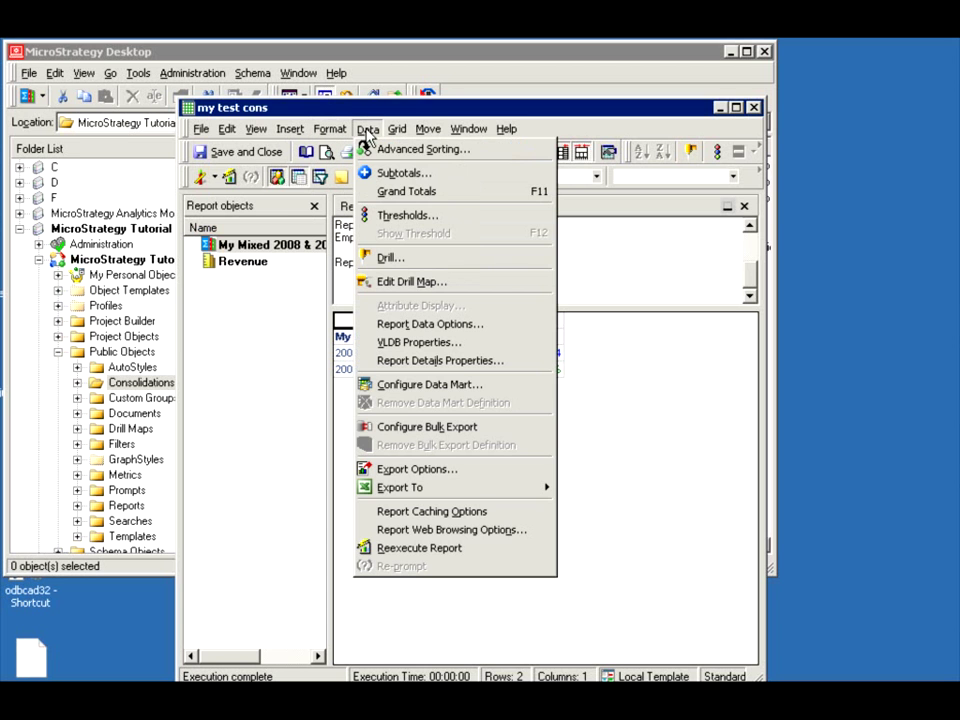
pyautogui.click(397, 169)
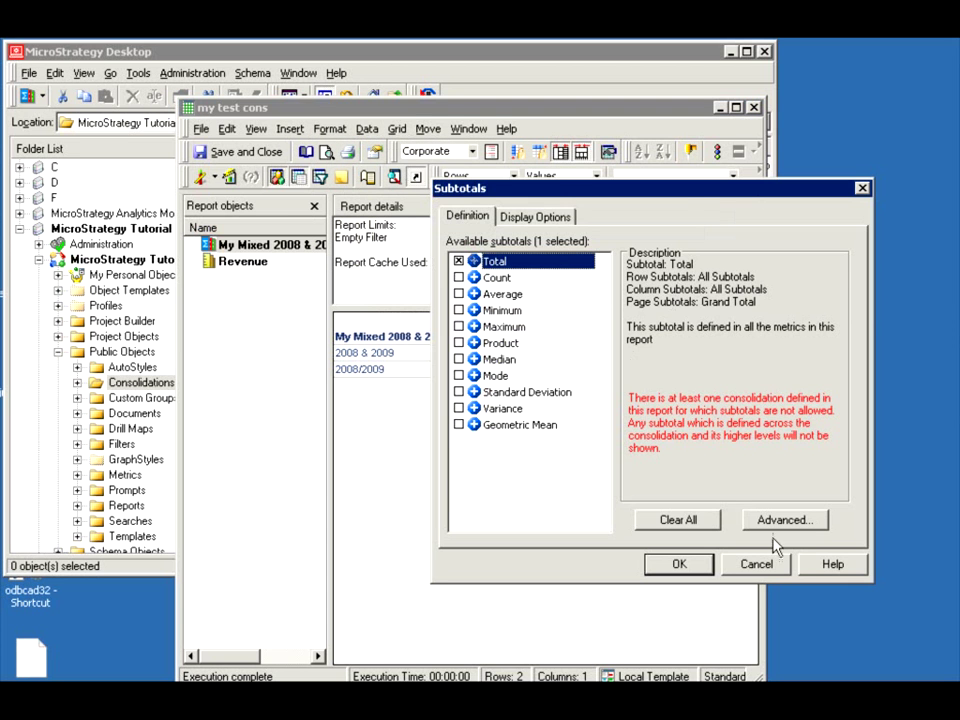
pyautogui.click(774, 564)
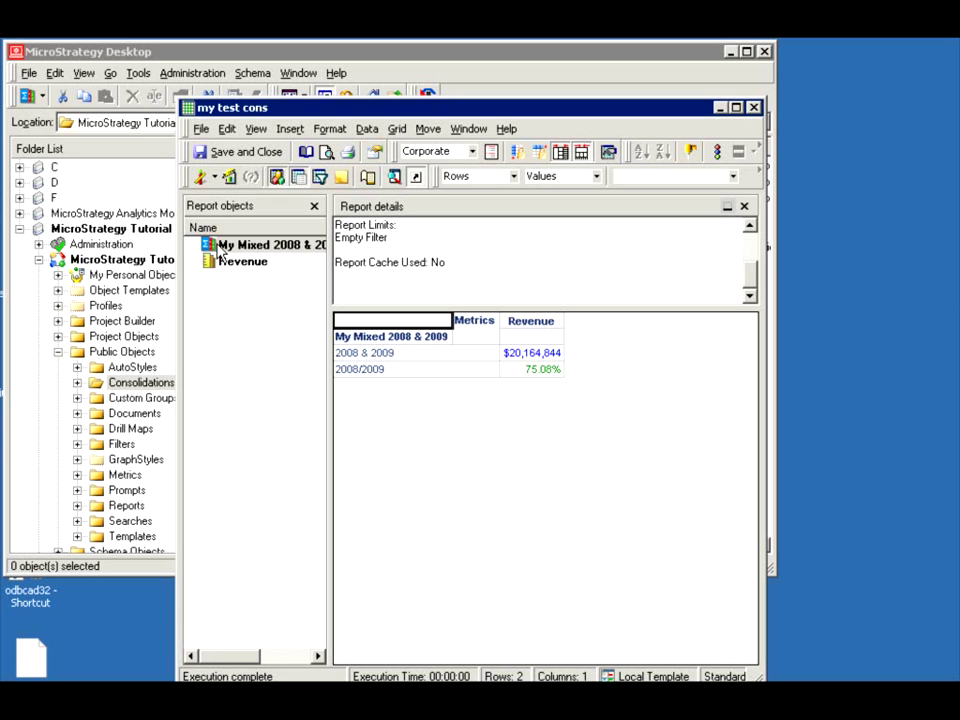
# Save and close the report, then open My Mixed 2008 & 2009 for editing.
pyautogui.click(208, 151)
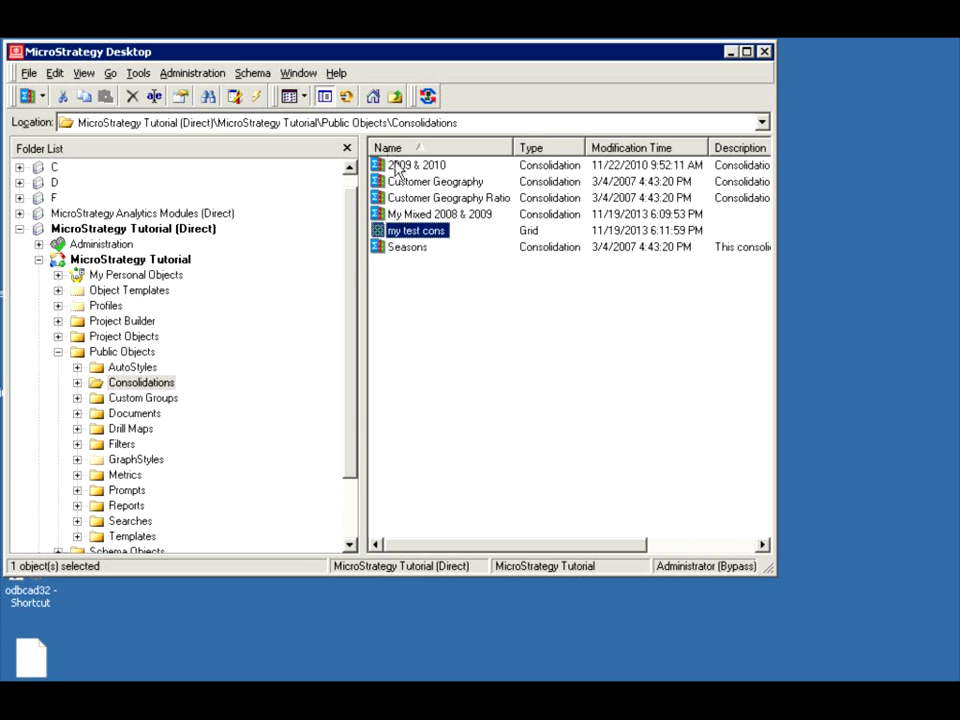
pyautogui.click(428, 215)
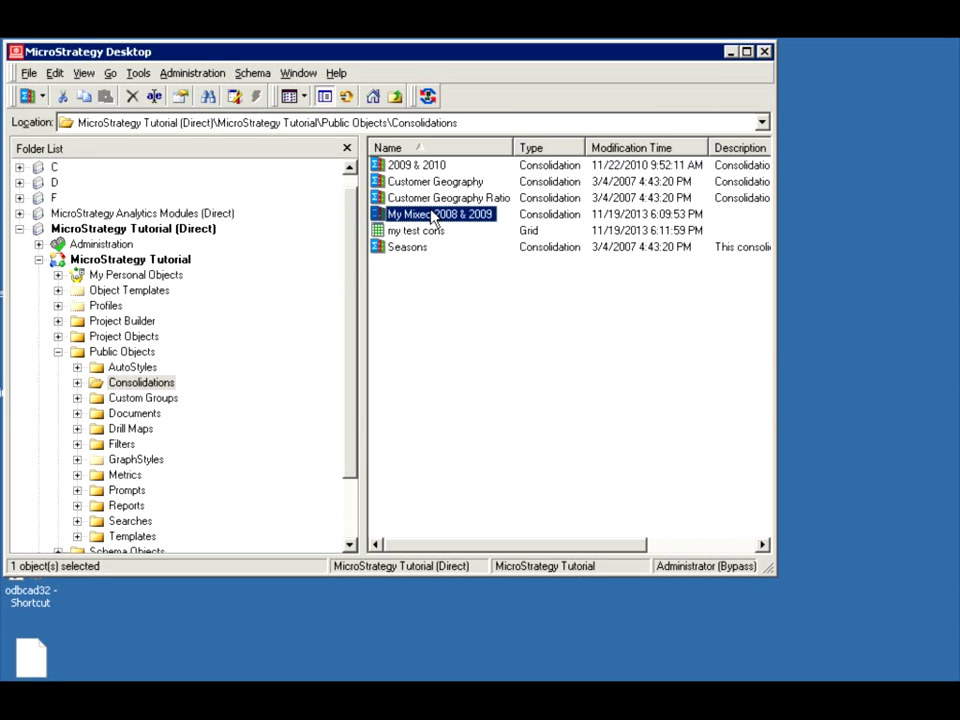
pyautogui.doubleClick(433, 217)
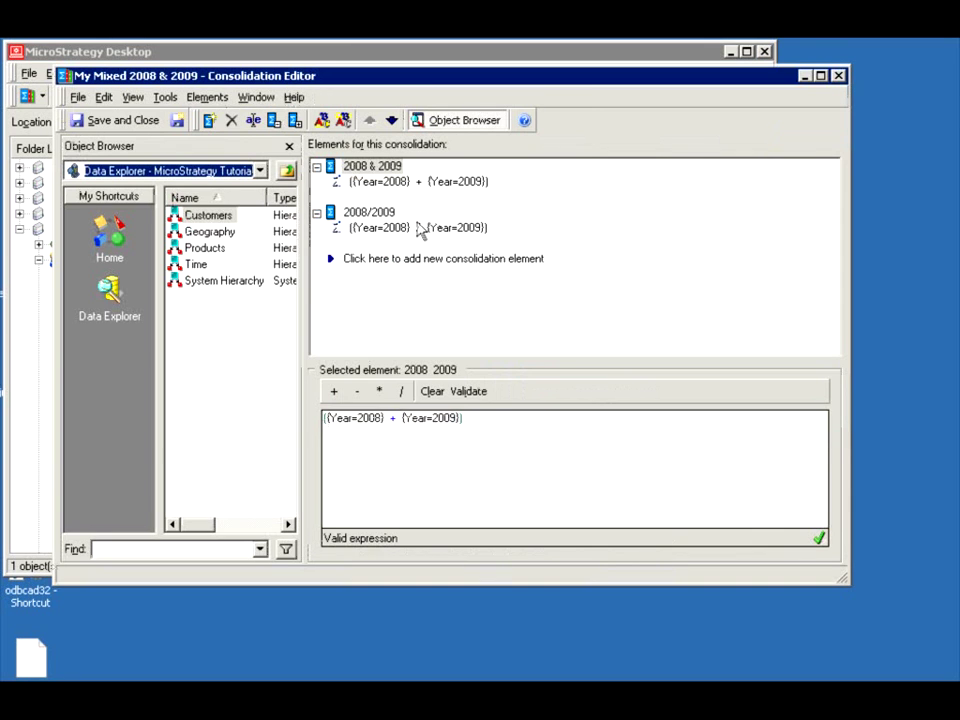
# Rename the 2008/2009 element to 2008-2009.
pyautogui.click(388, 221)
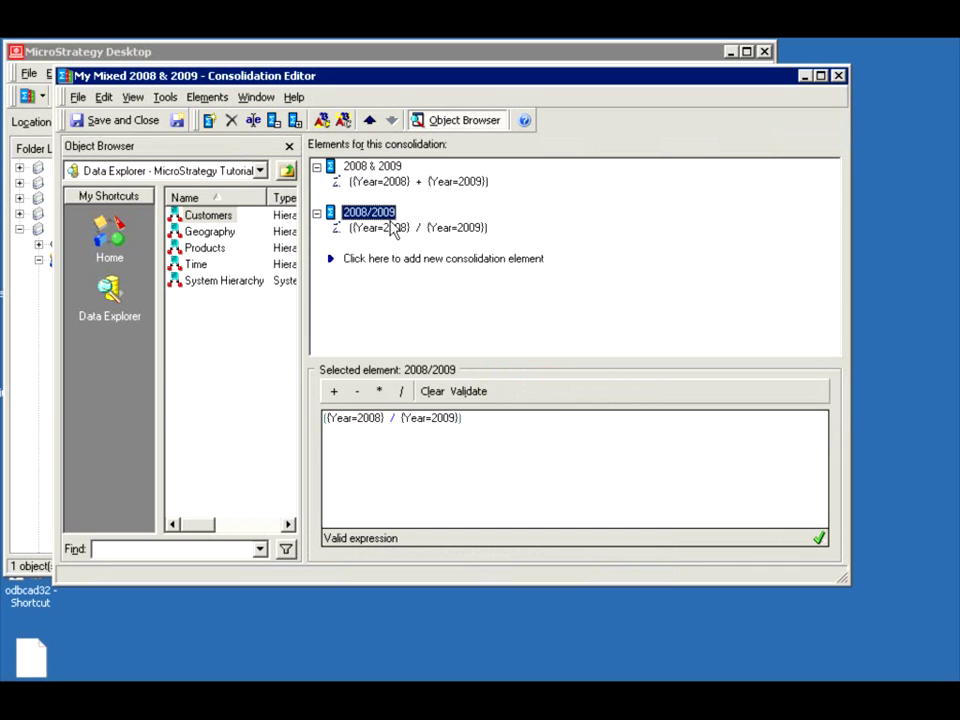
pyautogui.click(371, 214)
pyautogui.click(379, 218)
pyautogui.press('BackSpace')
pyautogui.write('-')
pyautogui.press('Return')
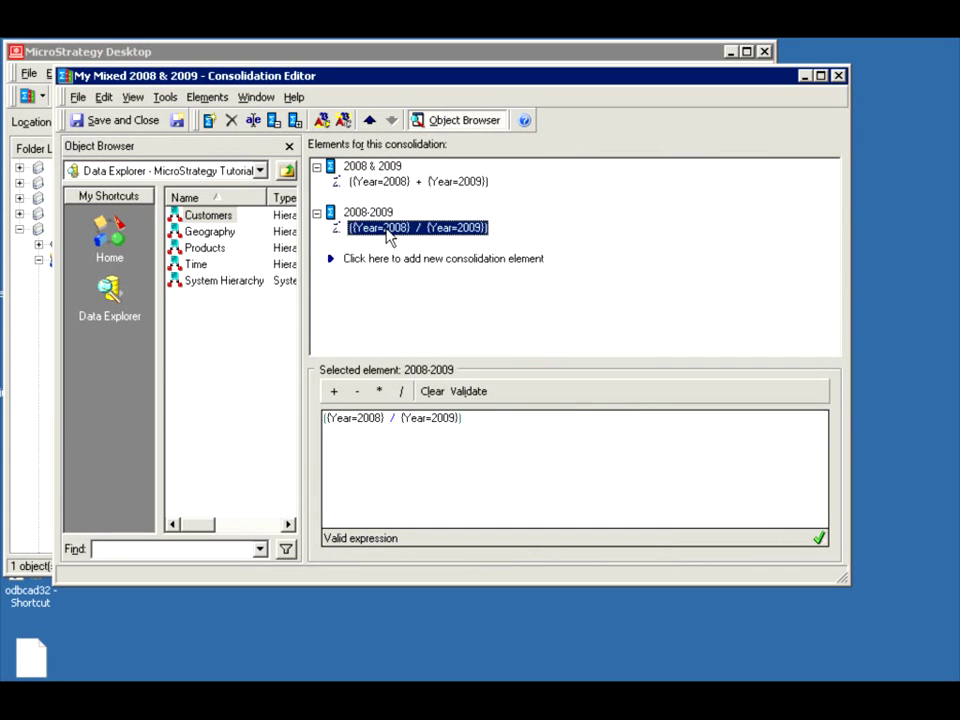
# Change the element expression to {Year=2008} - {Year=2009} and validate it.
pyautogui.doubleClick(392, 420)
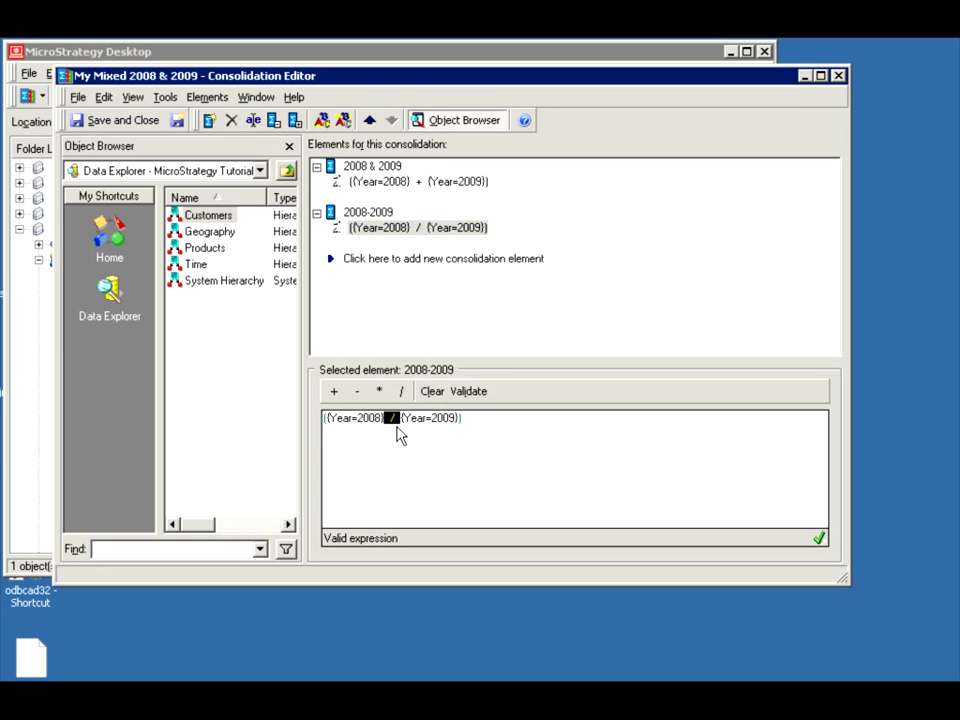
pyautogui.press('Delete')
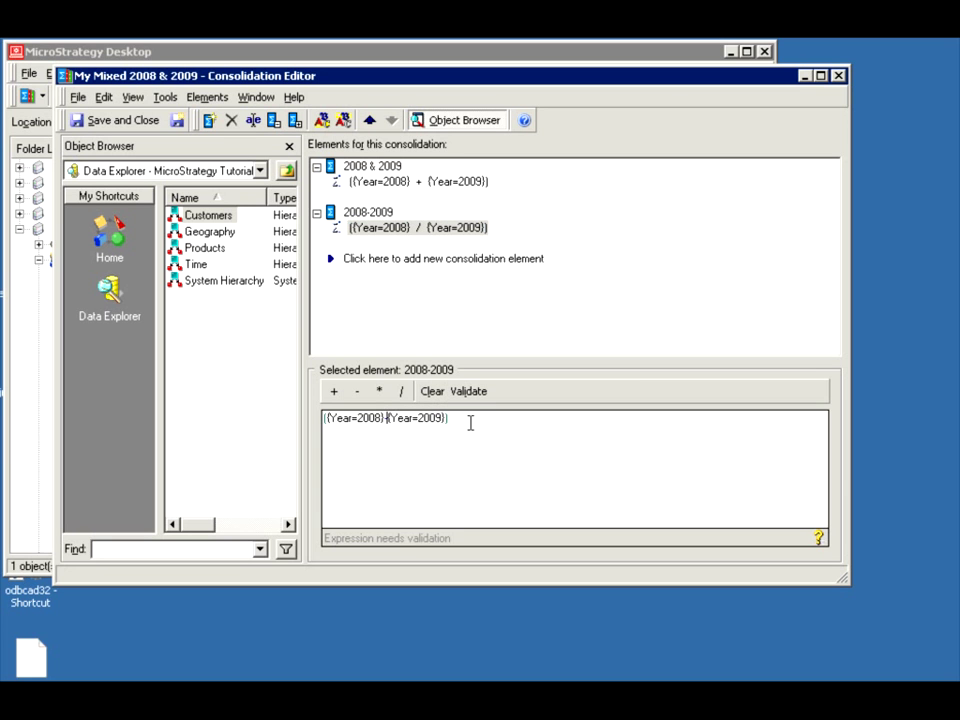
pyautogui.write('-')
pyautogui.click(380, 212)
pyautogui.click(401, 238)
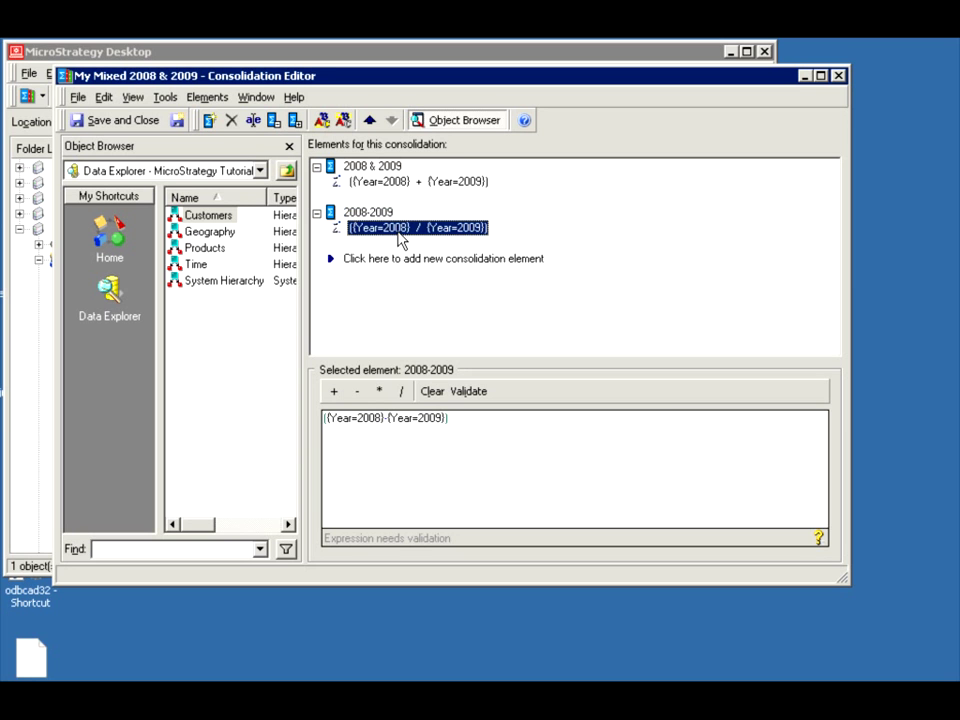
pyautogui.click(469, 397)
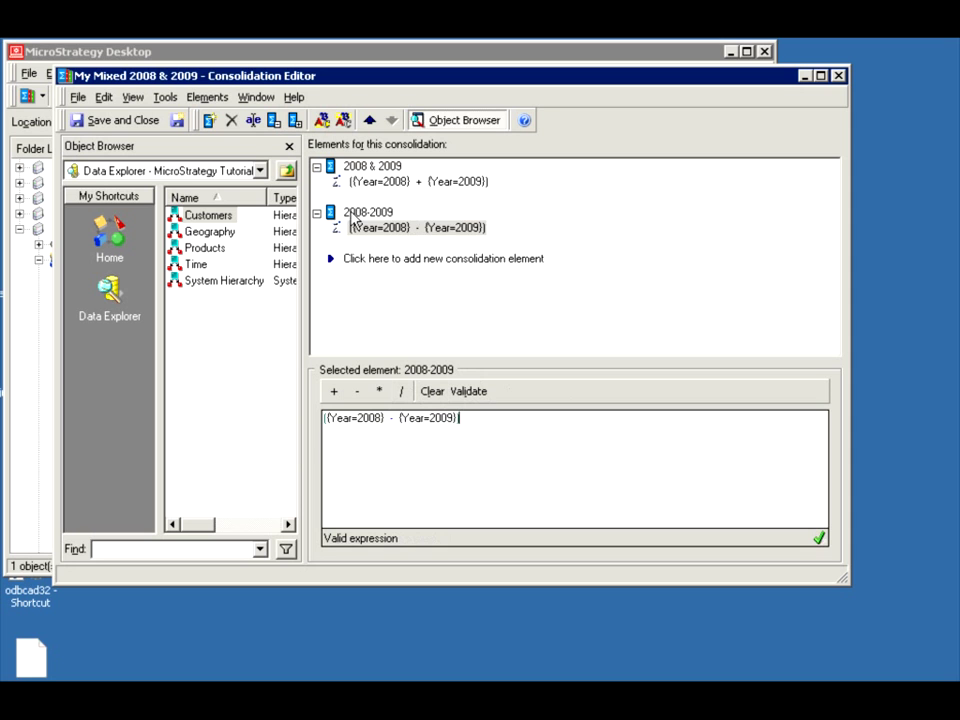
pyautogui.click(352, 213)
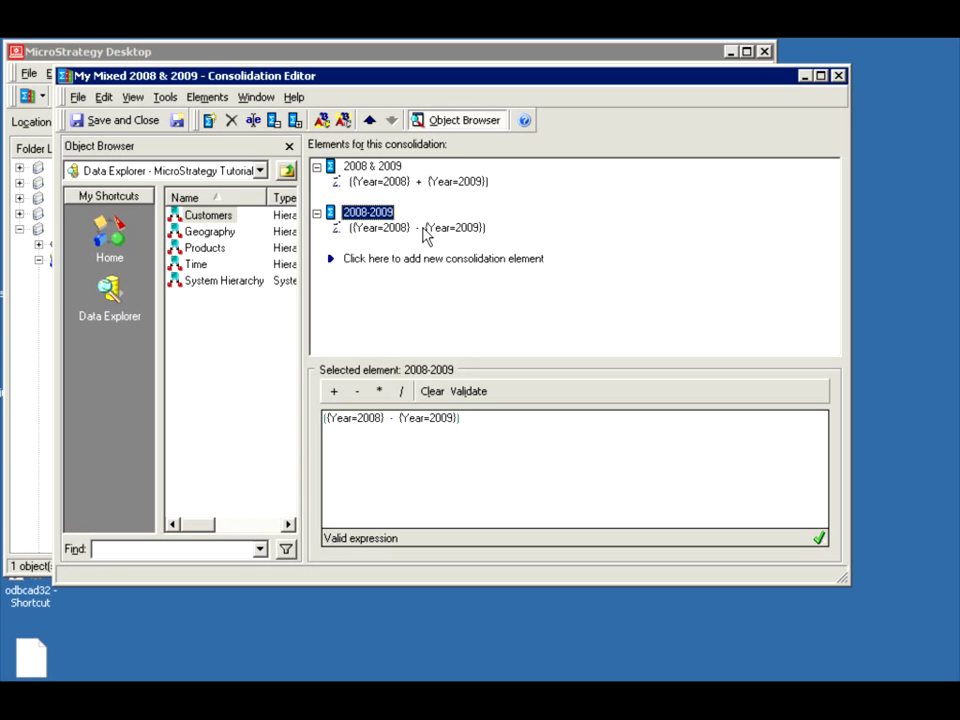
# Format the 2008-2009 element values as Currency, save the consolidation, and select my test cons.
pyautogui.rightClick(371, 213)
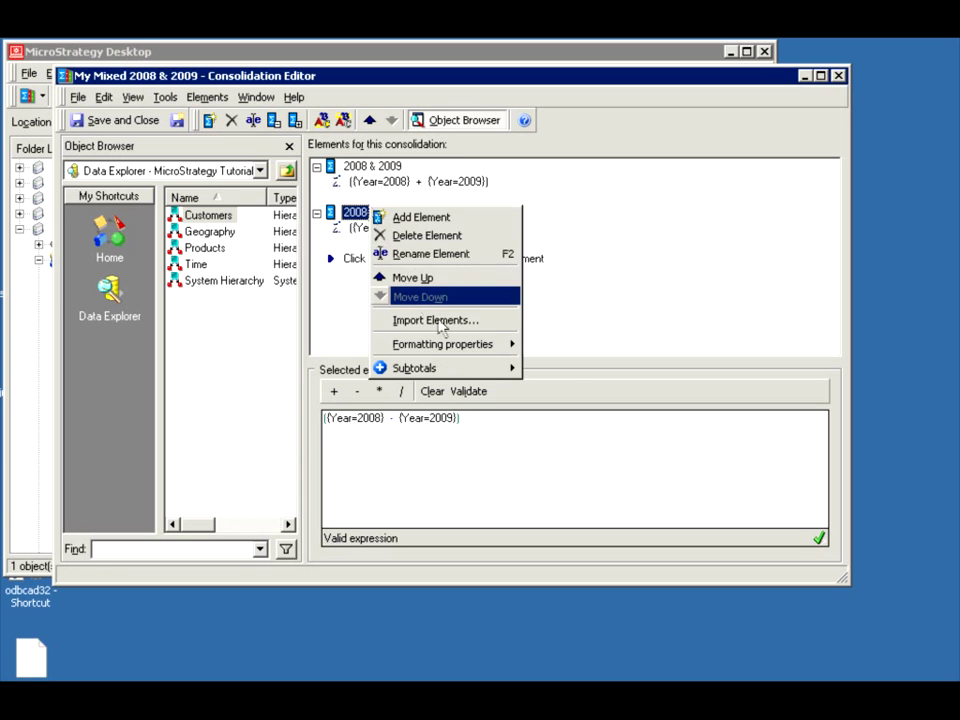
pyautogui.moveTo(471, 343)
pyautogui.click(565, 366)
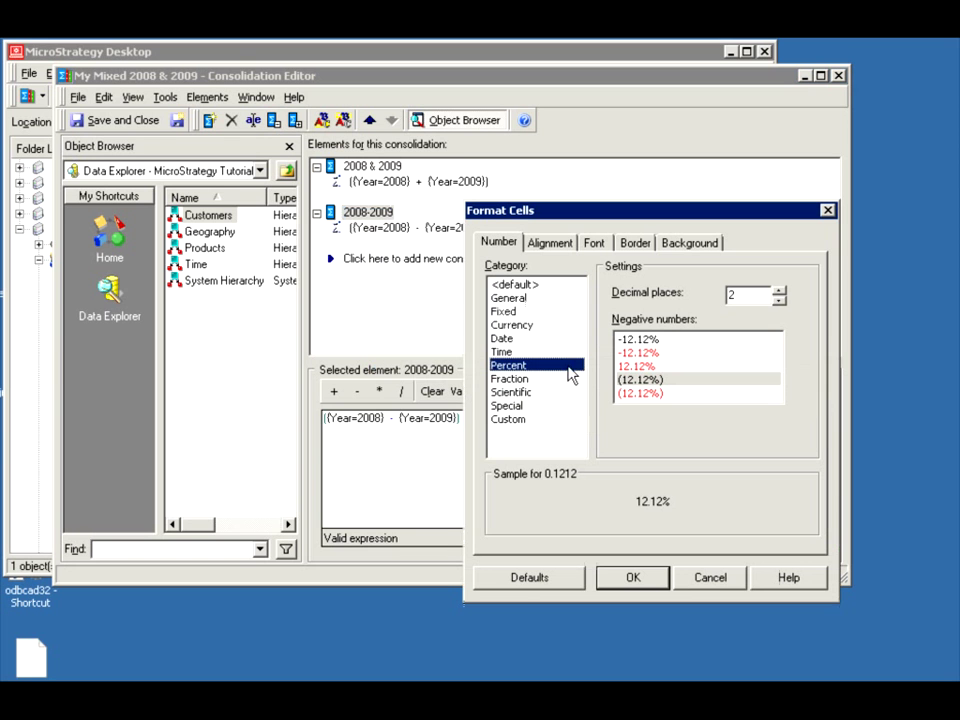
pyautogui.click(506, 325)
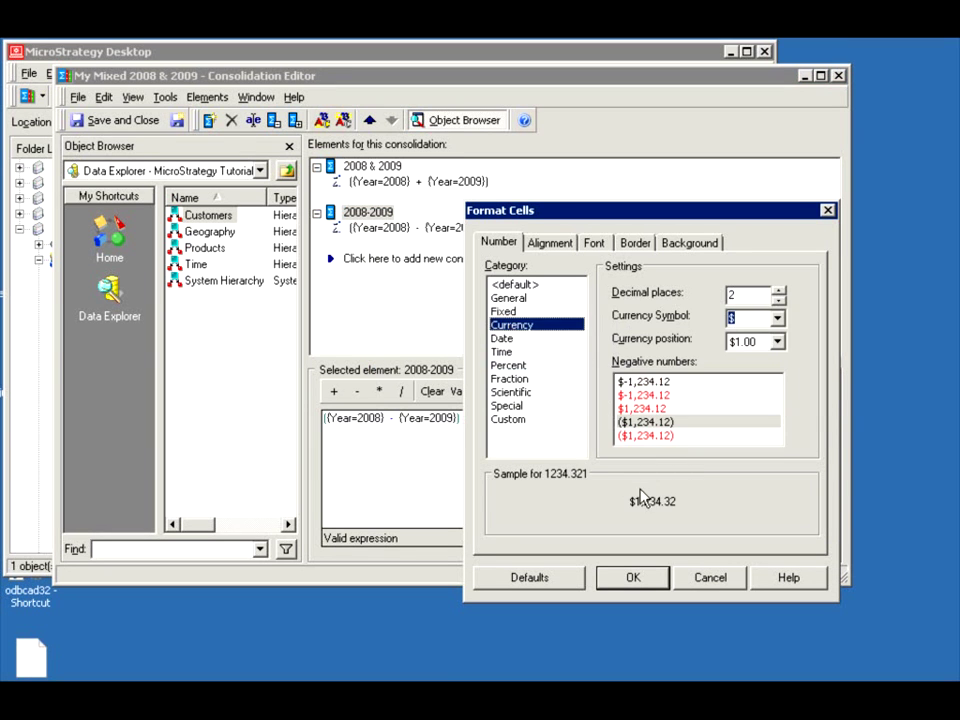
pyautogui.click(630, 580)
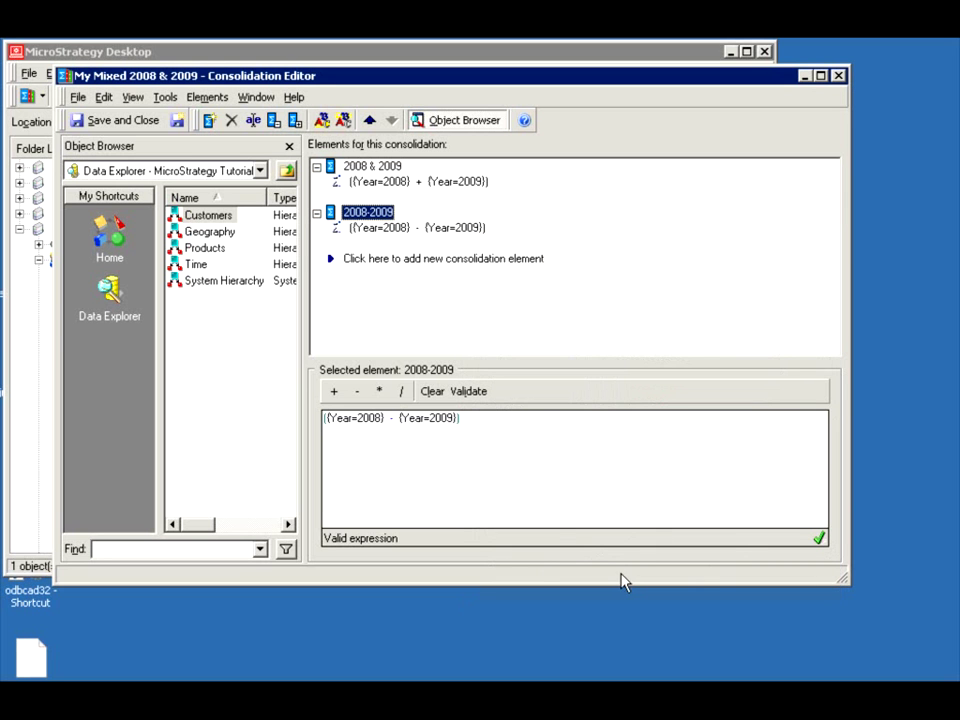
pyautogui.click(86, 121)
pyautogui.click(401, 231)
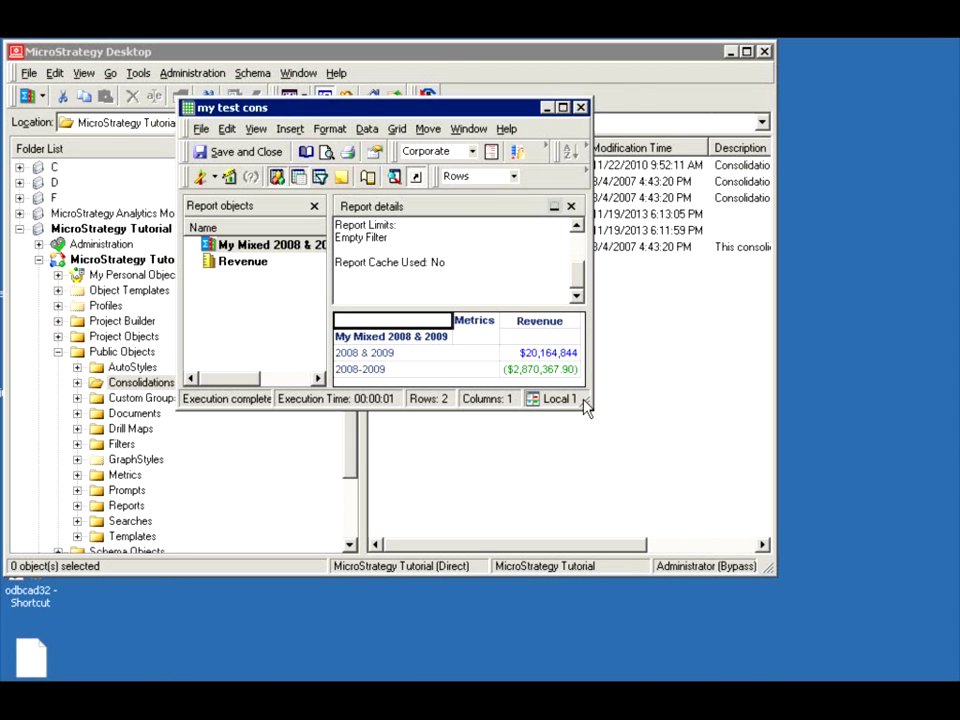
# Confirm the Total subtotal on the my test cons report, then close the report.
pyautogui.moveTo(585, 401); pyautogui.dragTo(605, 415)
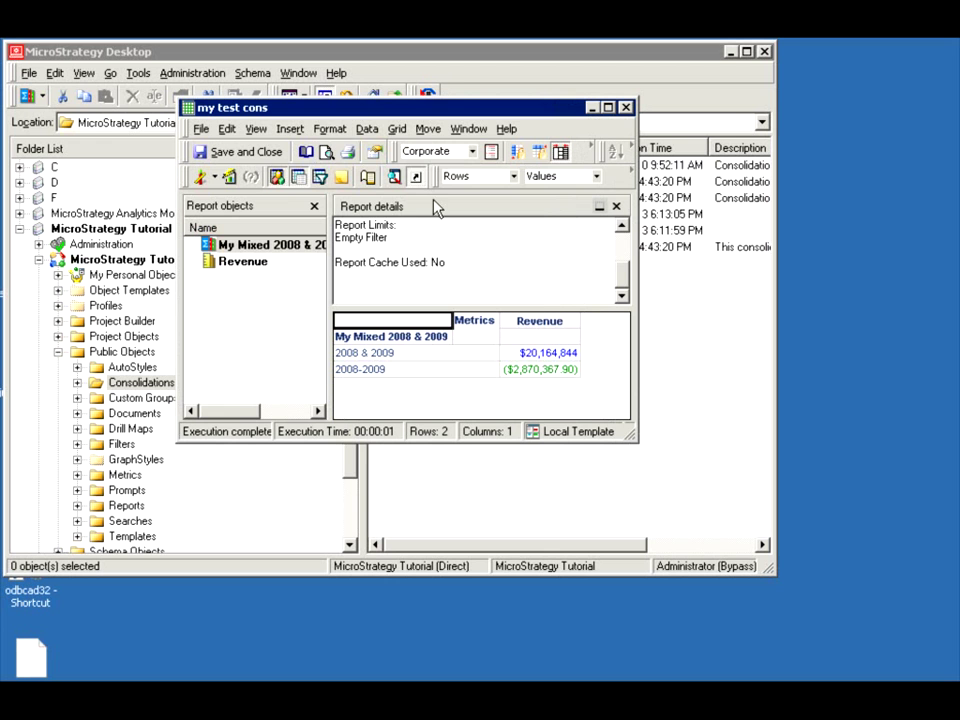
pyautogui.click(327, 131)
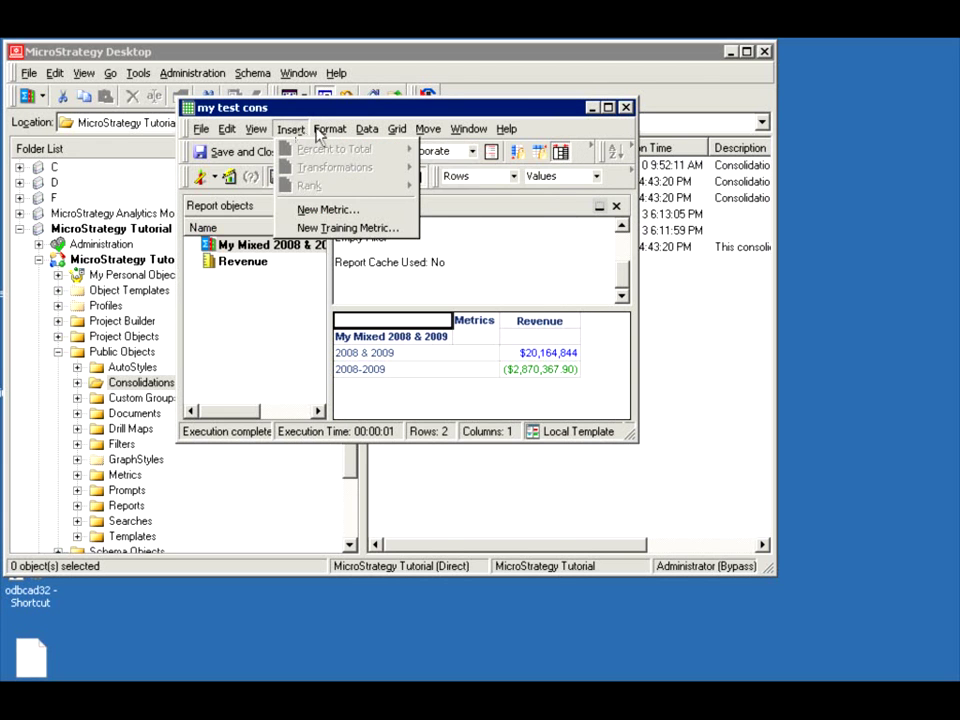
pyautogui.moveTo(364, 133)
pyautogui.click(398, 172)
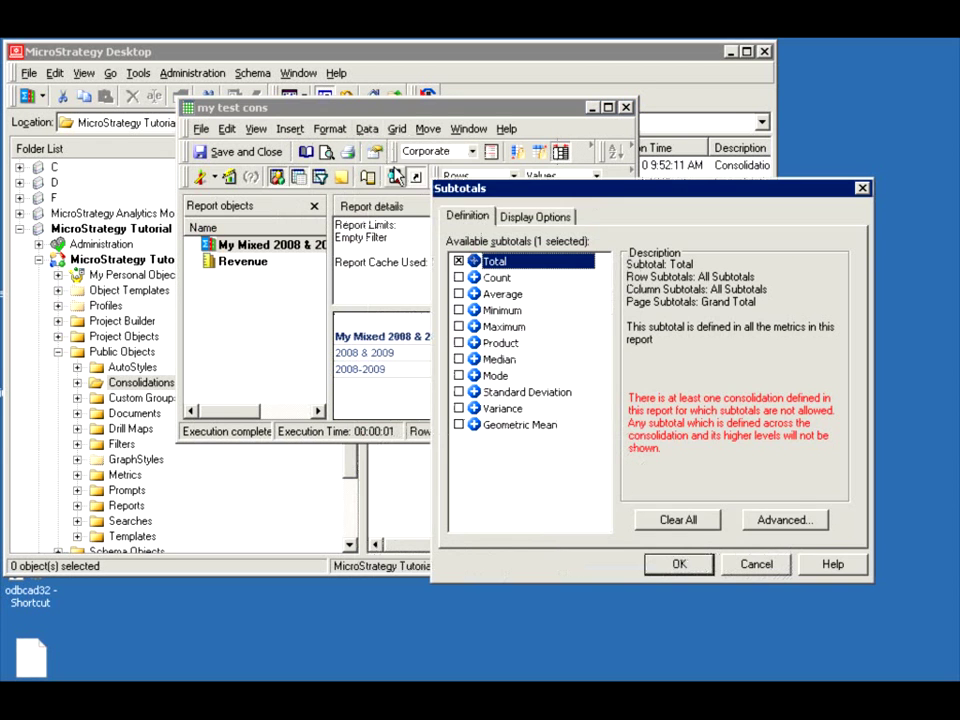
pyautogui.click(680, 565)
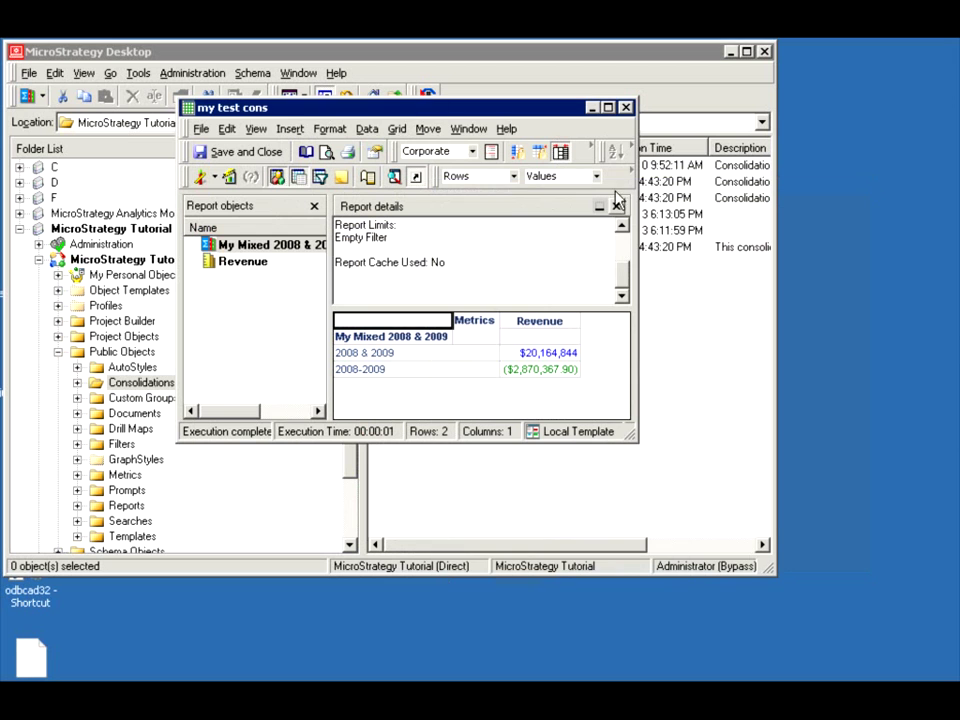
pyautogui.click(625, 107)
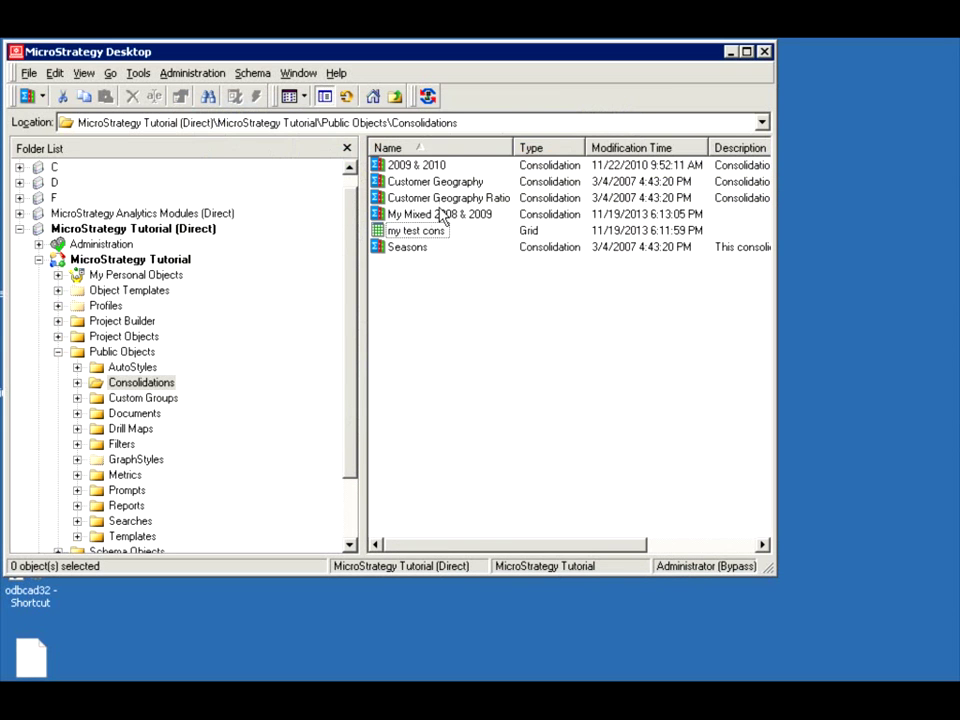
# Set subtotals to Enabled on 2008-2009, confirm 2008 & 2009 is enabled, and save the consolidation.
pyautogui.doubleClick(440, 215)
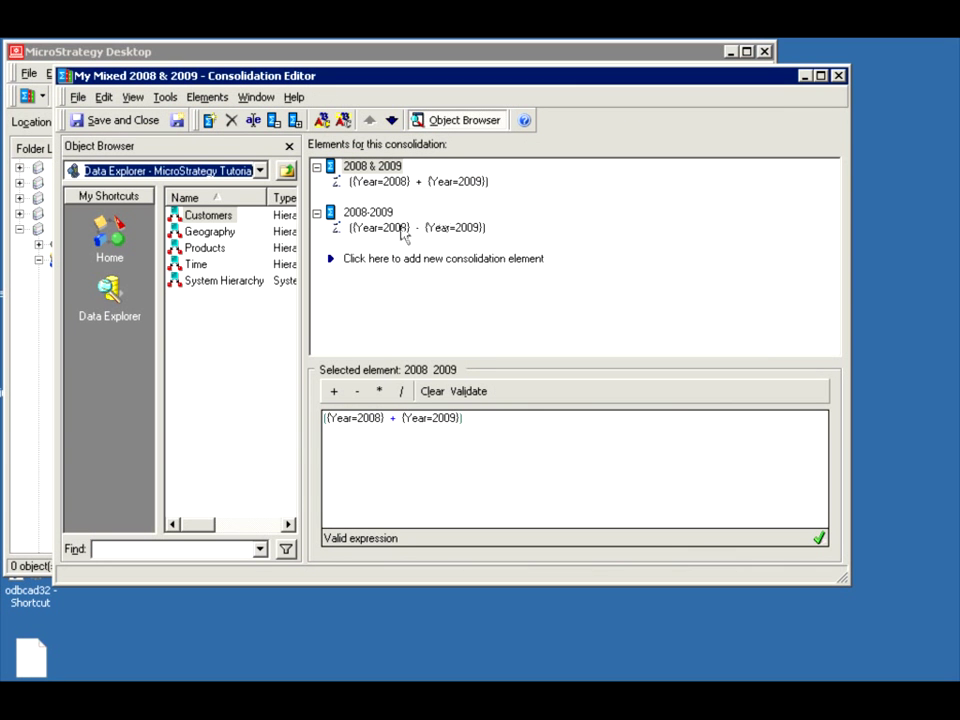
pyautogui.rightClick(362, 212)
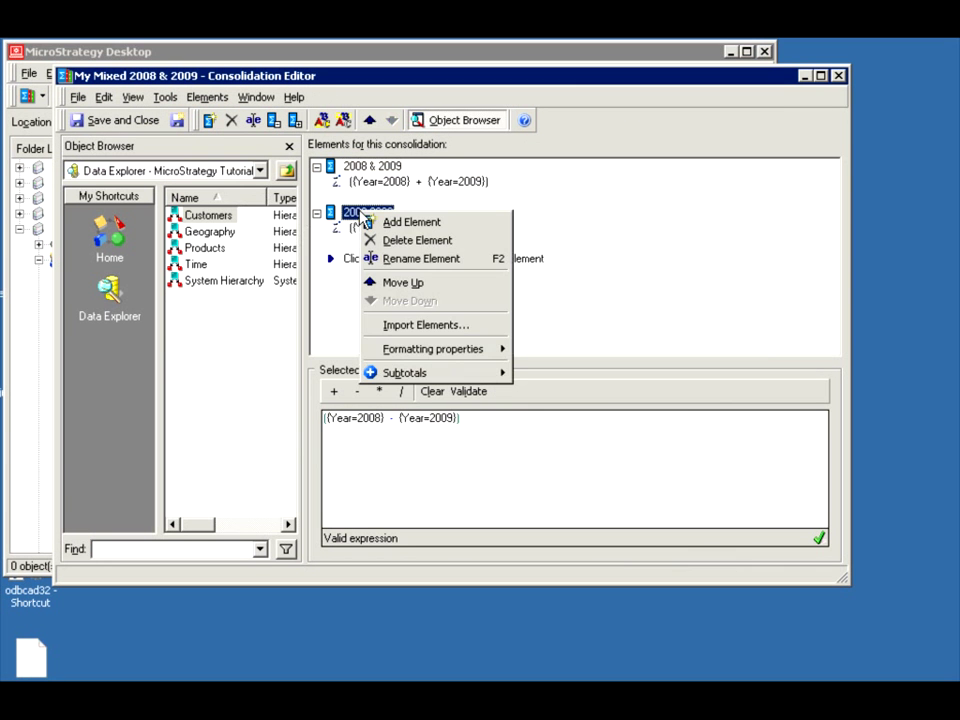
pyautogui.moveTo(484, 373)
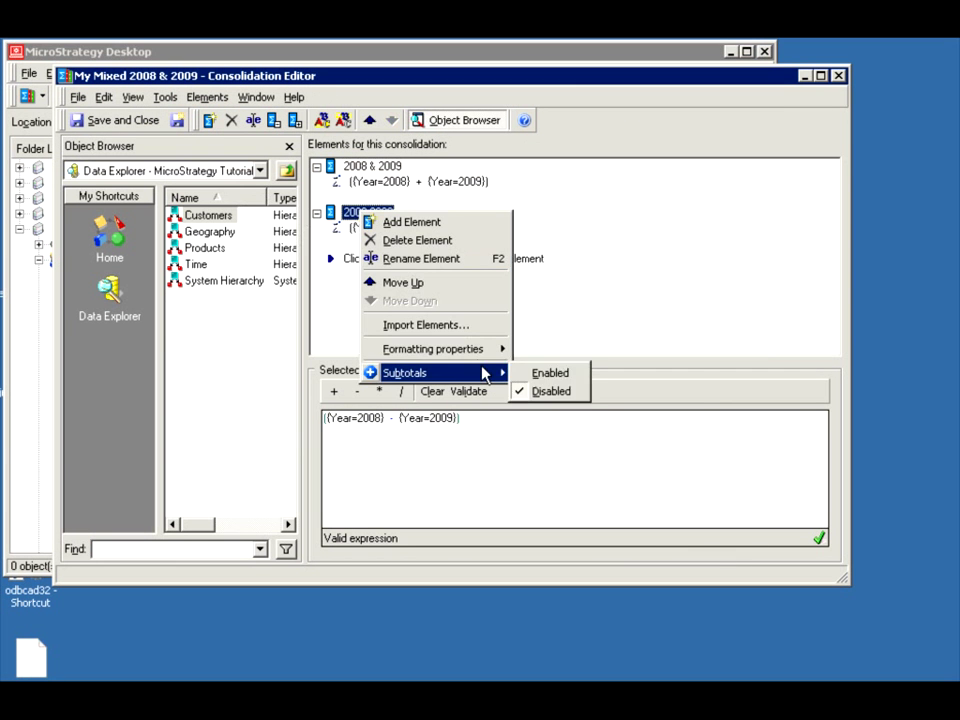
pyautogui.click(538, 376)
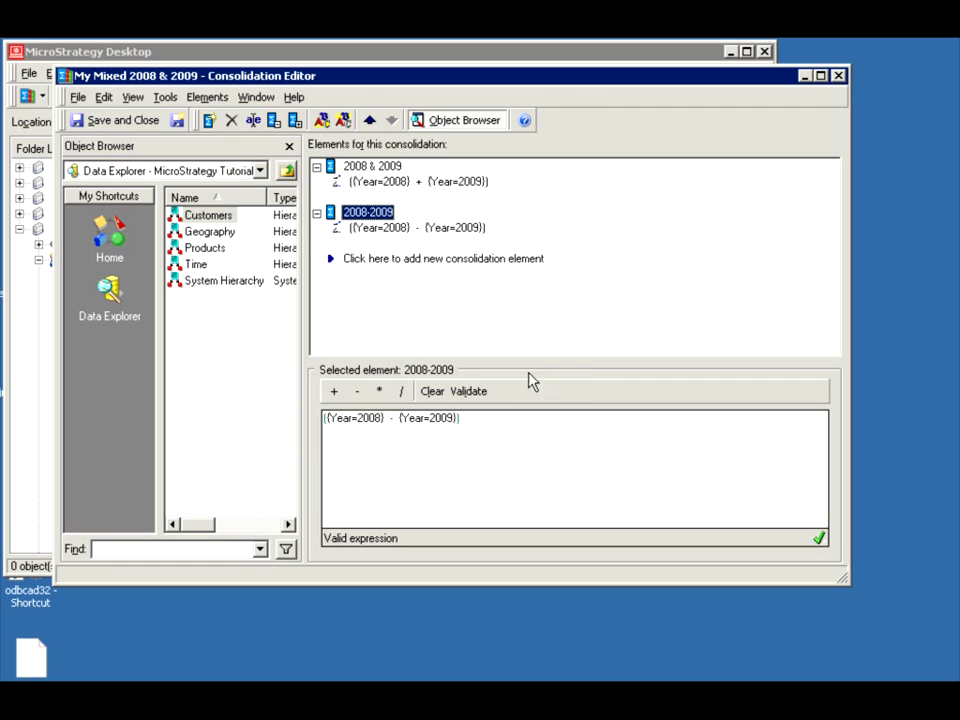
pyautogui.click(373, 168)
pyautogui.rightClick(373, 170)
pyautogui.moveTo(474, 338)
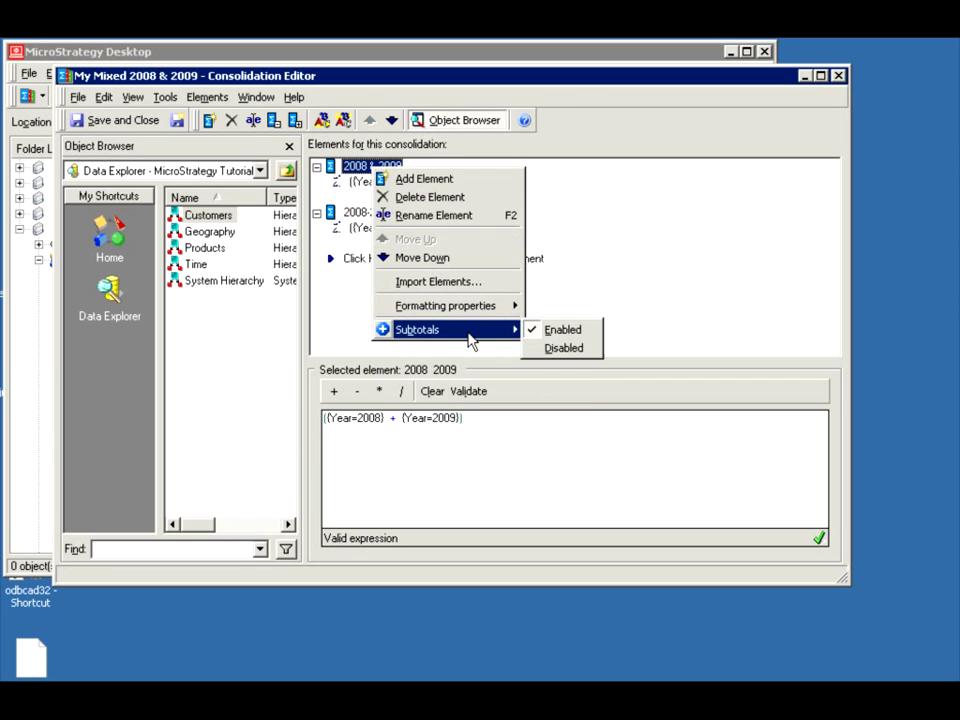
pyautogui.click(341, 319)
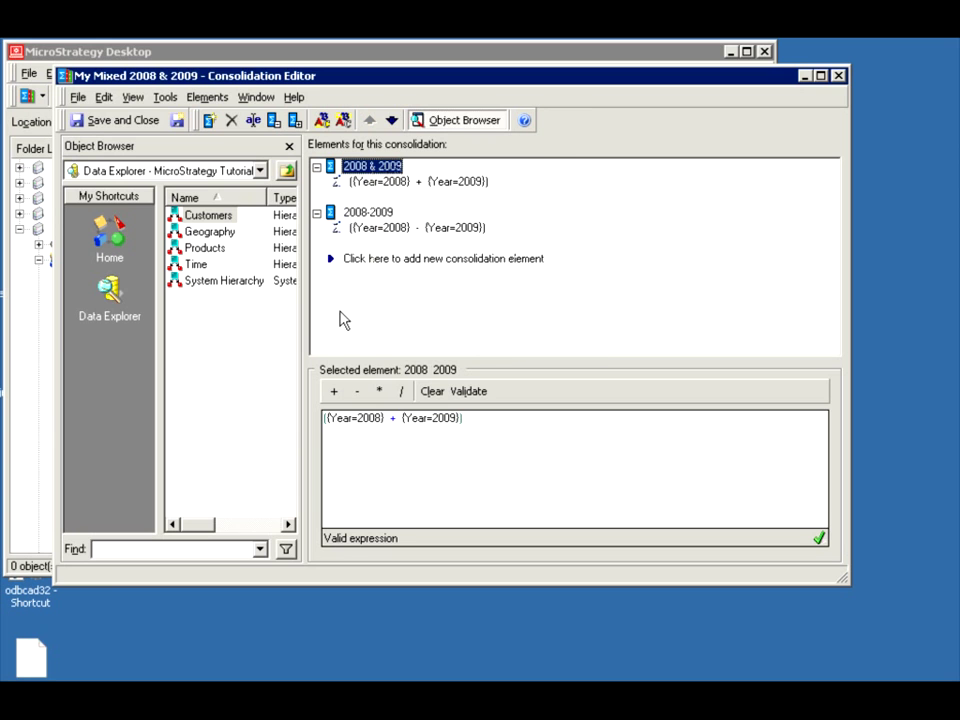
pyautogui.click(141, 121)
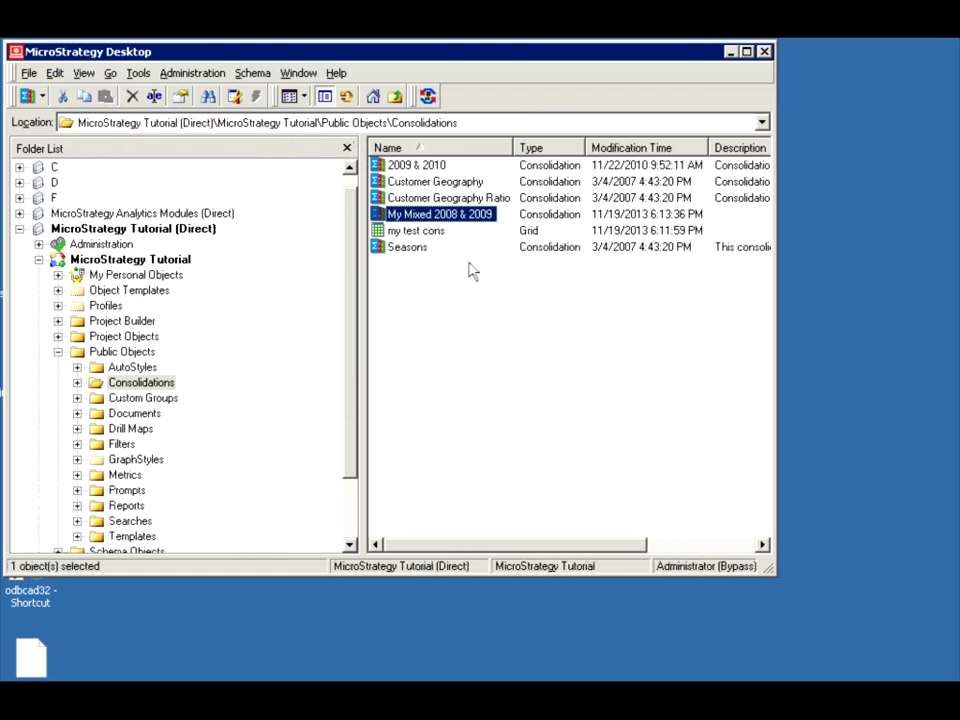
pyautogui.click(404, 230)
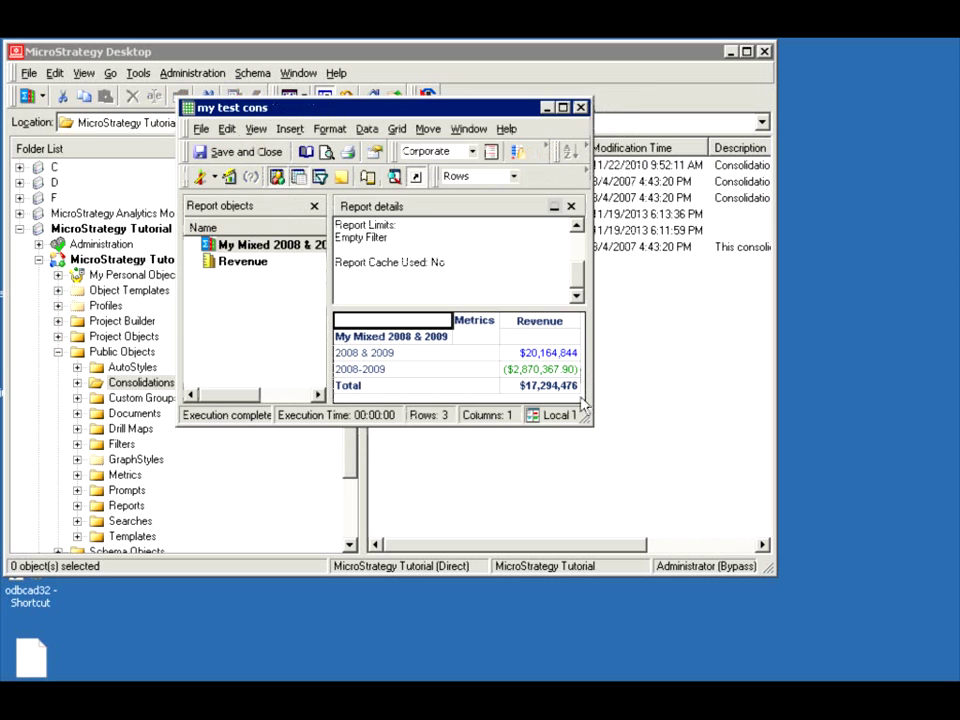
# Enlarge the my test cons report window to show the $17,294,476 Total row.
pyautogui.moveTo(593, 428); pyautogui.dragTo(705, 485)
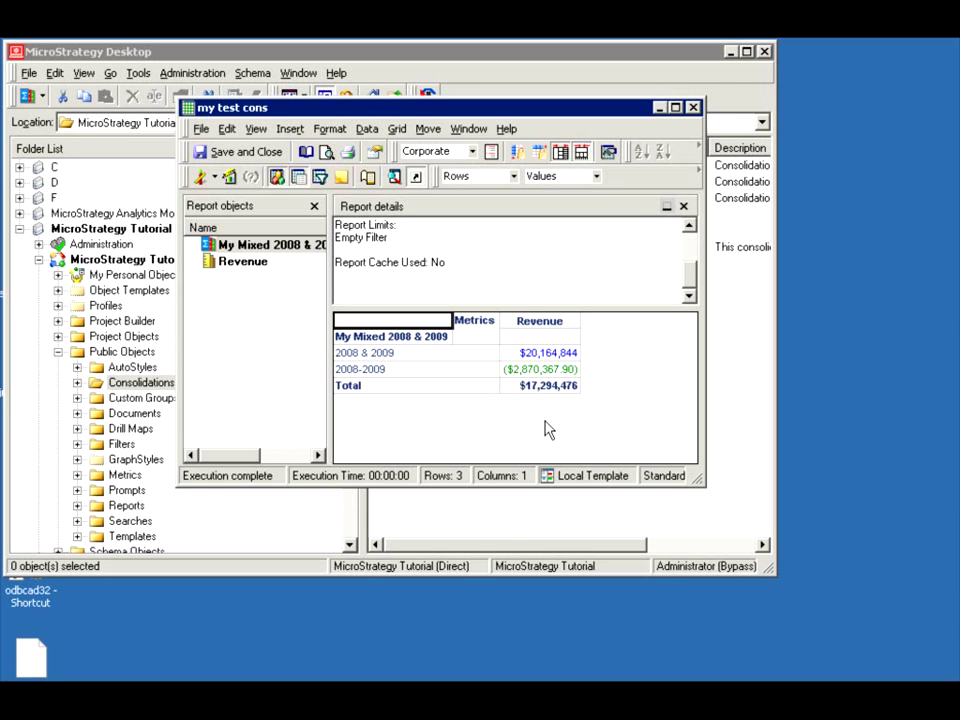
# Apply Currency format to the Revenue values so the total reads $17,294,476.20.
pyautogui.rightClick(535, 328)
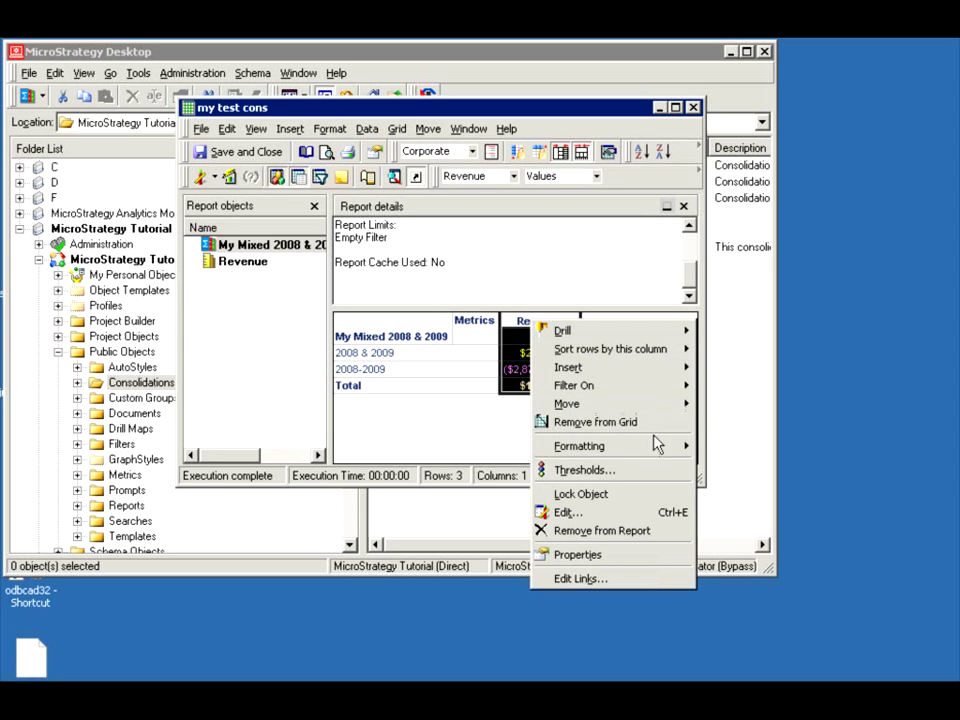
pyautogui.moveTo(670, 447)
pyautogui.click(752, 480)
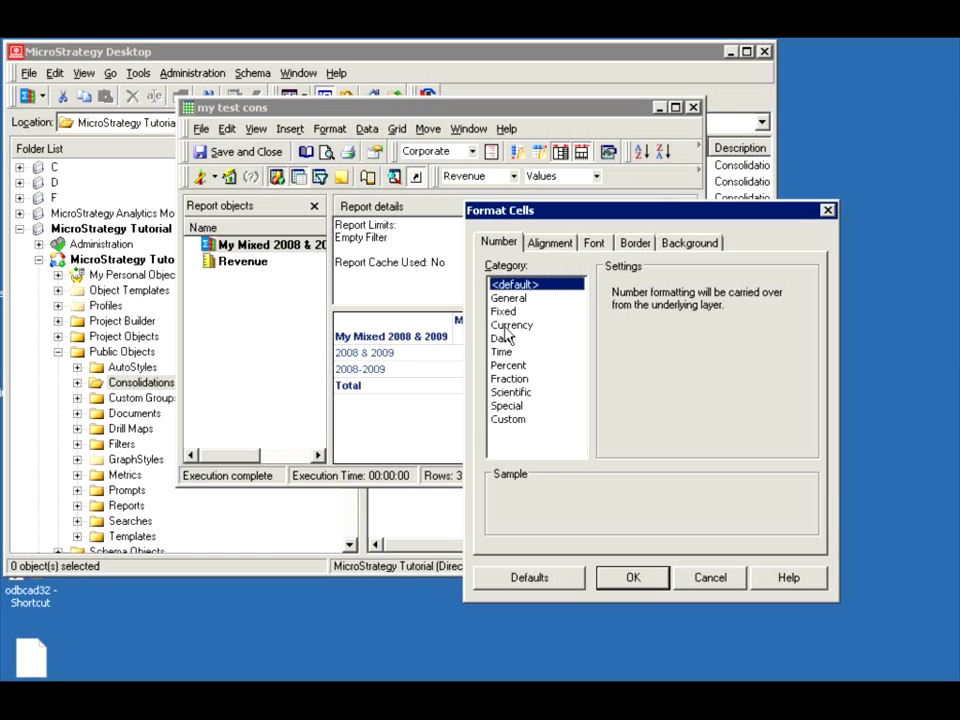
pyautogui.click(507, 328)
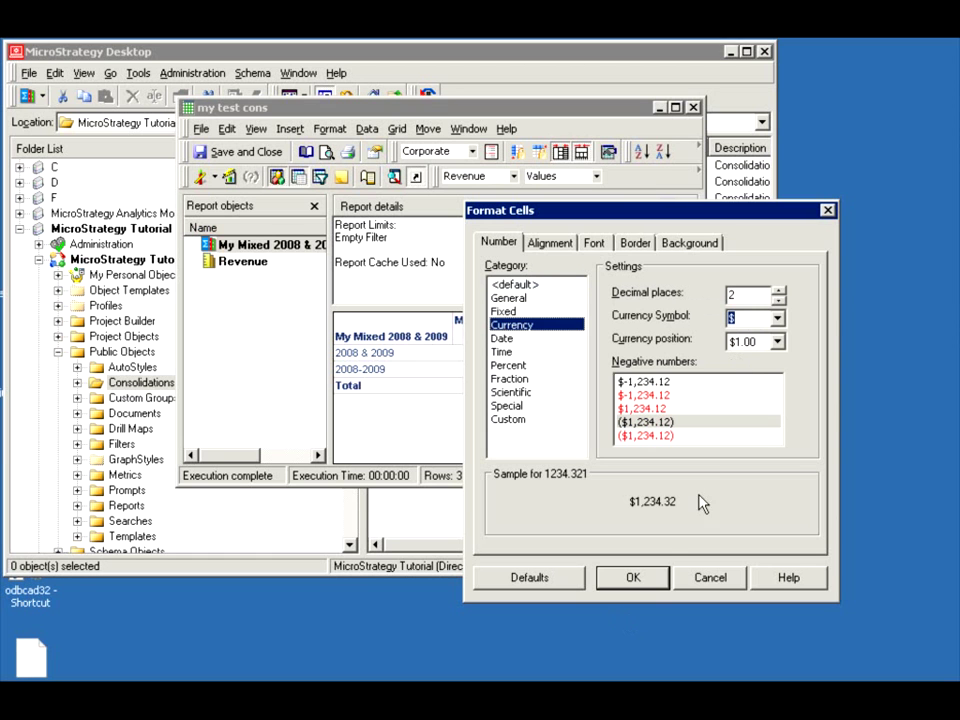
pyautogui.click(645, 577)
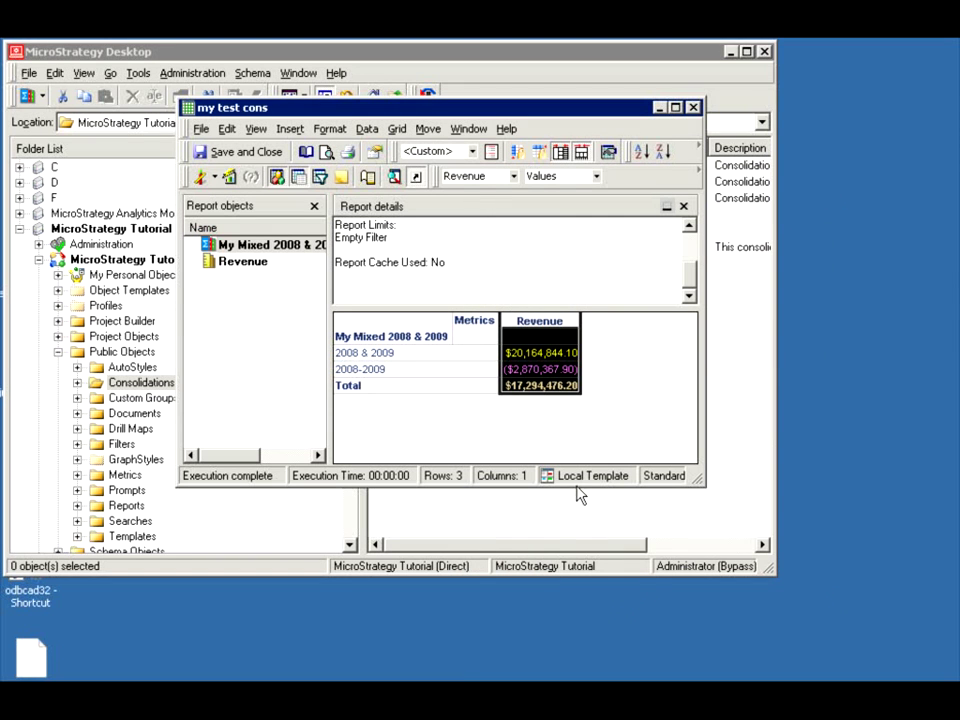
pyautogui.click(465, 352)
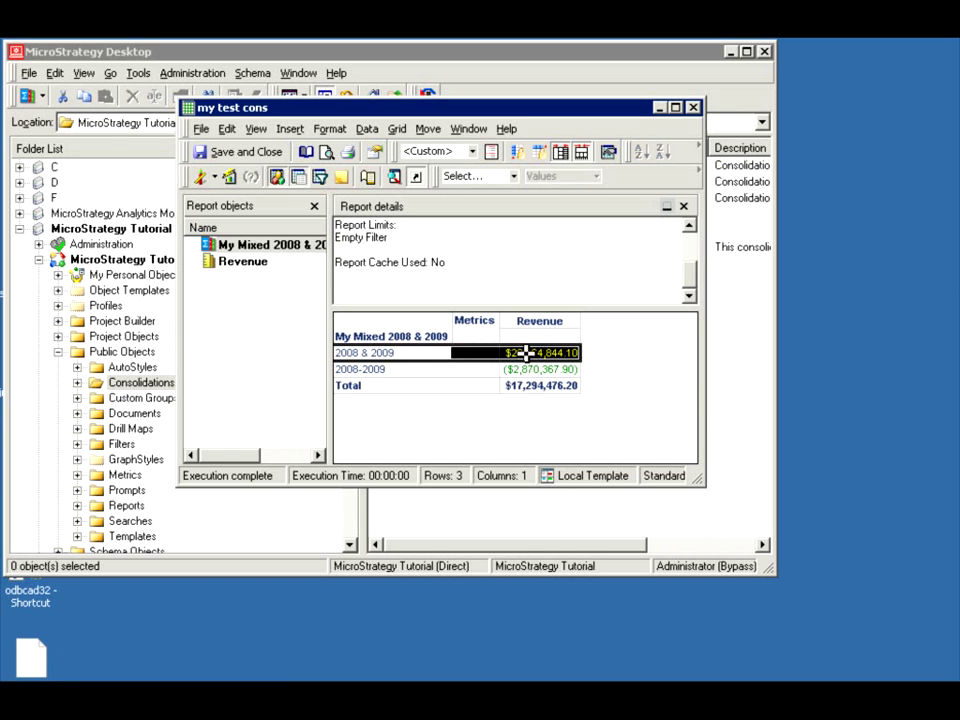